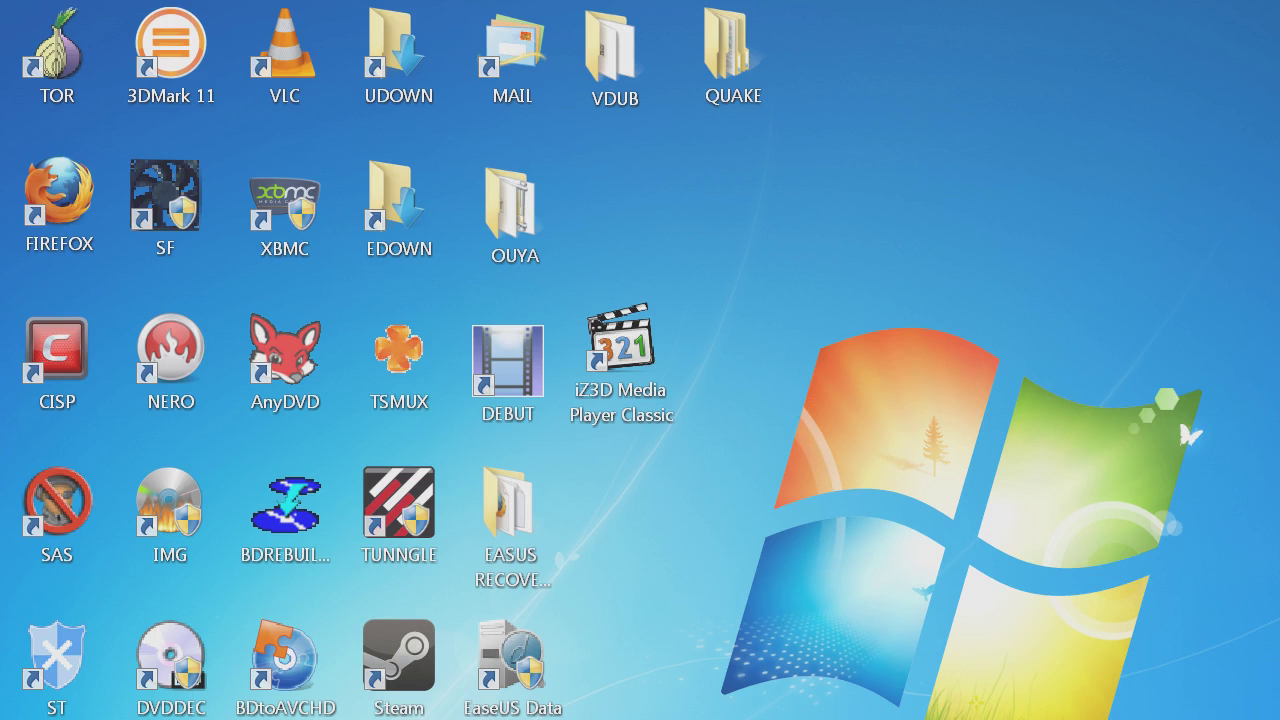
Inspect the EASUS RECOVERY and iZ3D shortcut menus and FreeArc archiving options, then dismiss them.
right_click(527, 530)
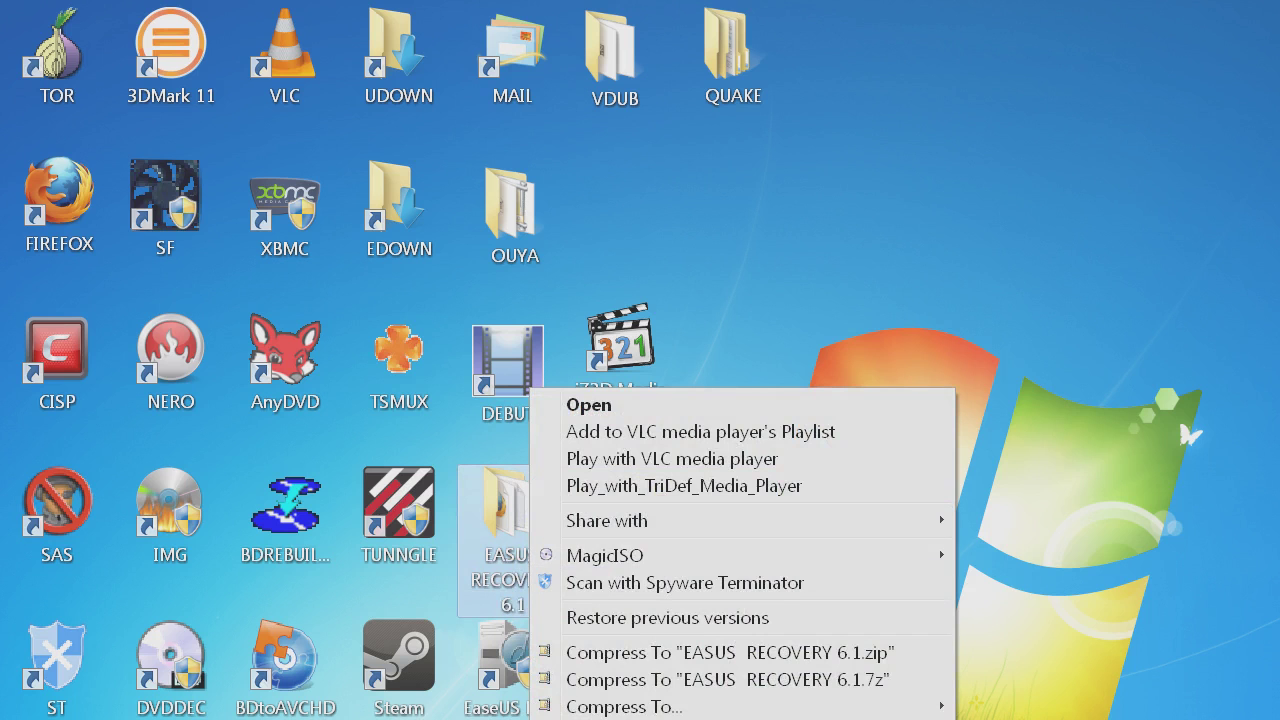
key("super")
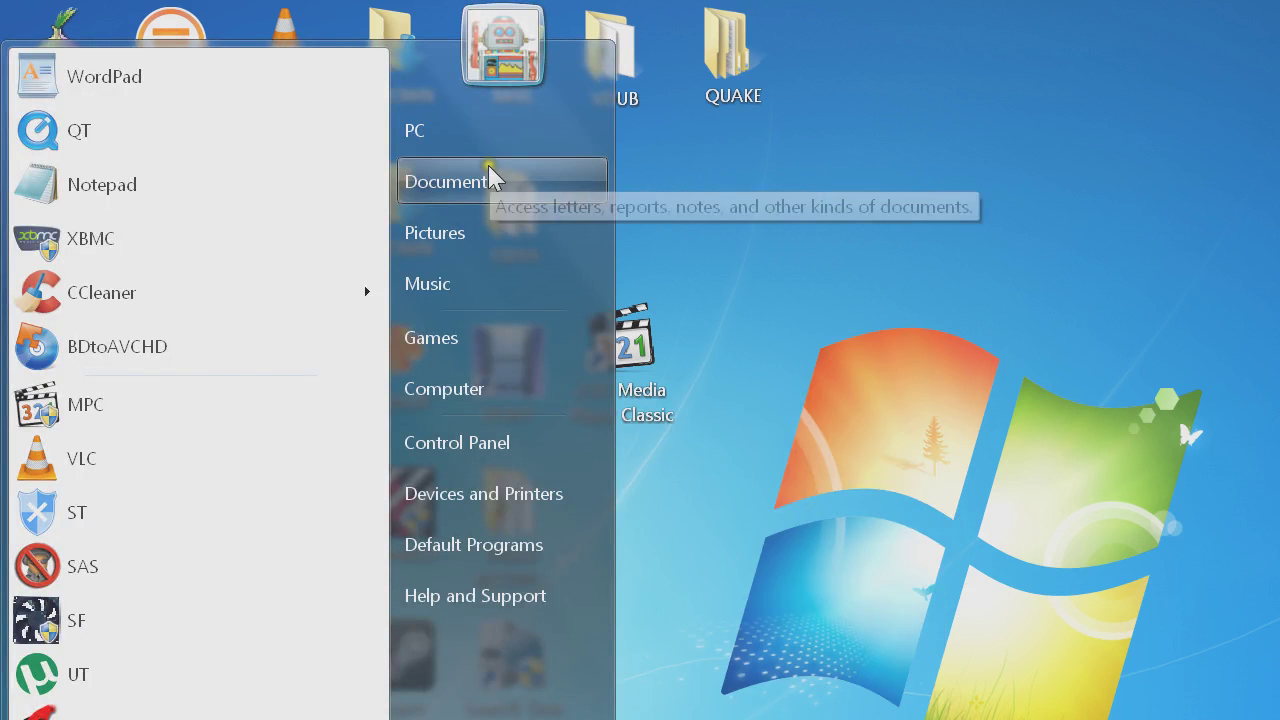
right_click(623, 330)
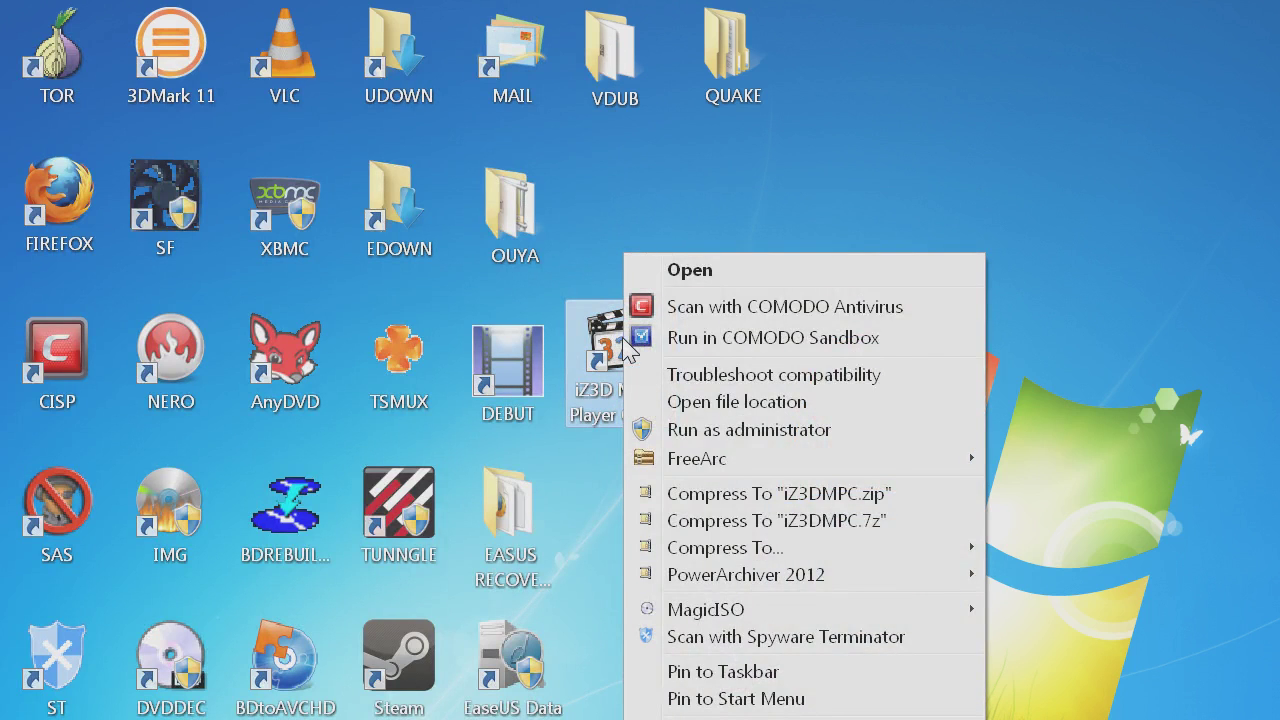
mouse_move(735, 466)
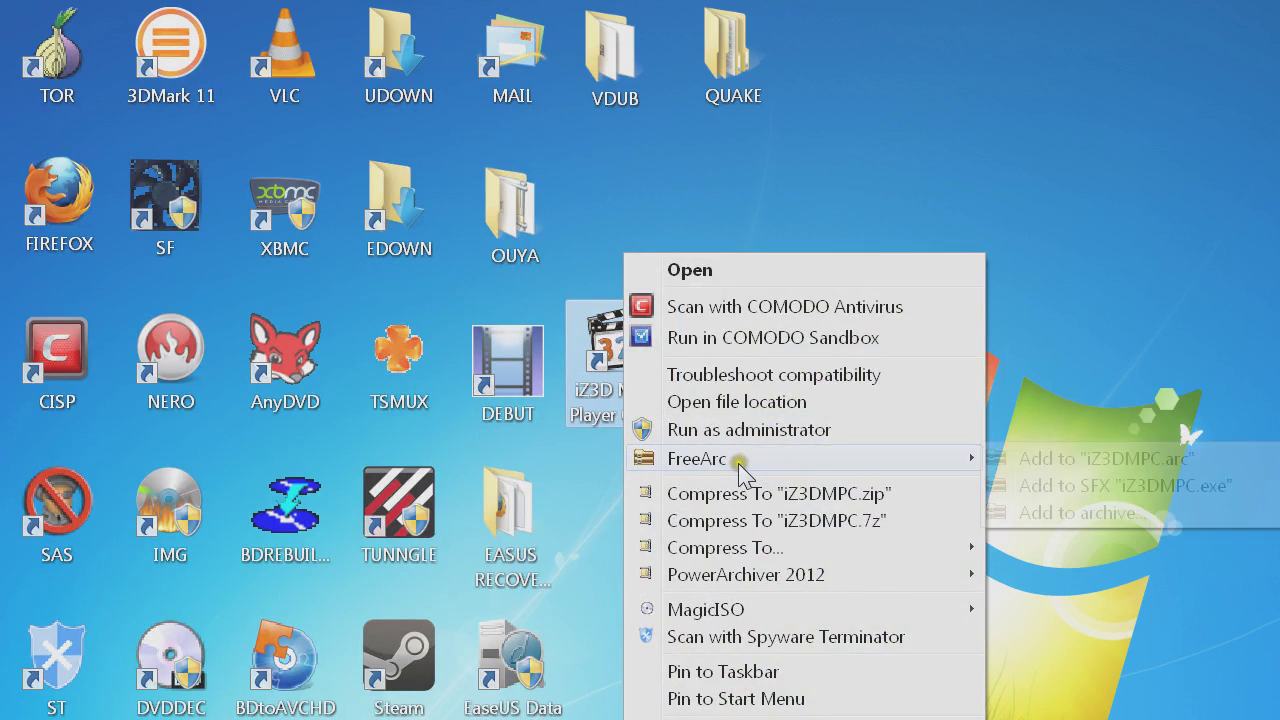
left_click(808, 452)
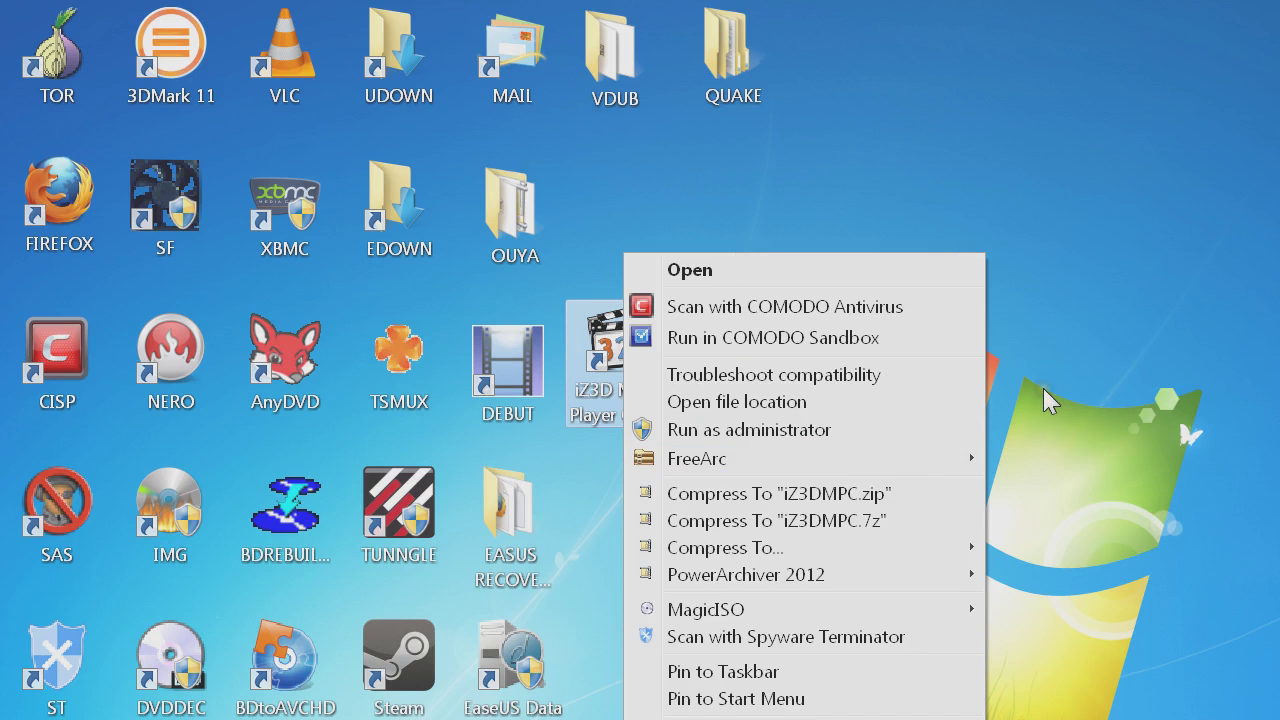
mouse_move(744, 466)
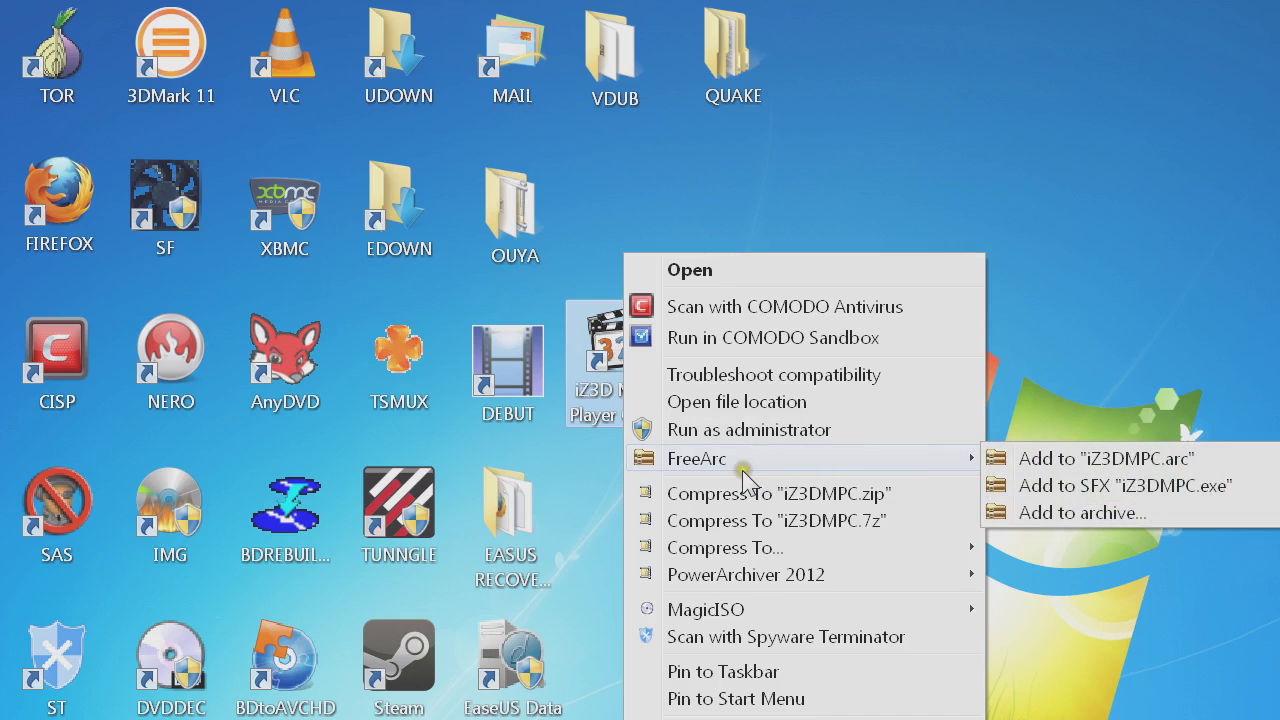
left_click(748, 468)
left_click(753, 471)
left_click(955, 158)
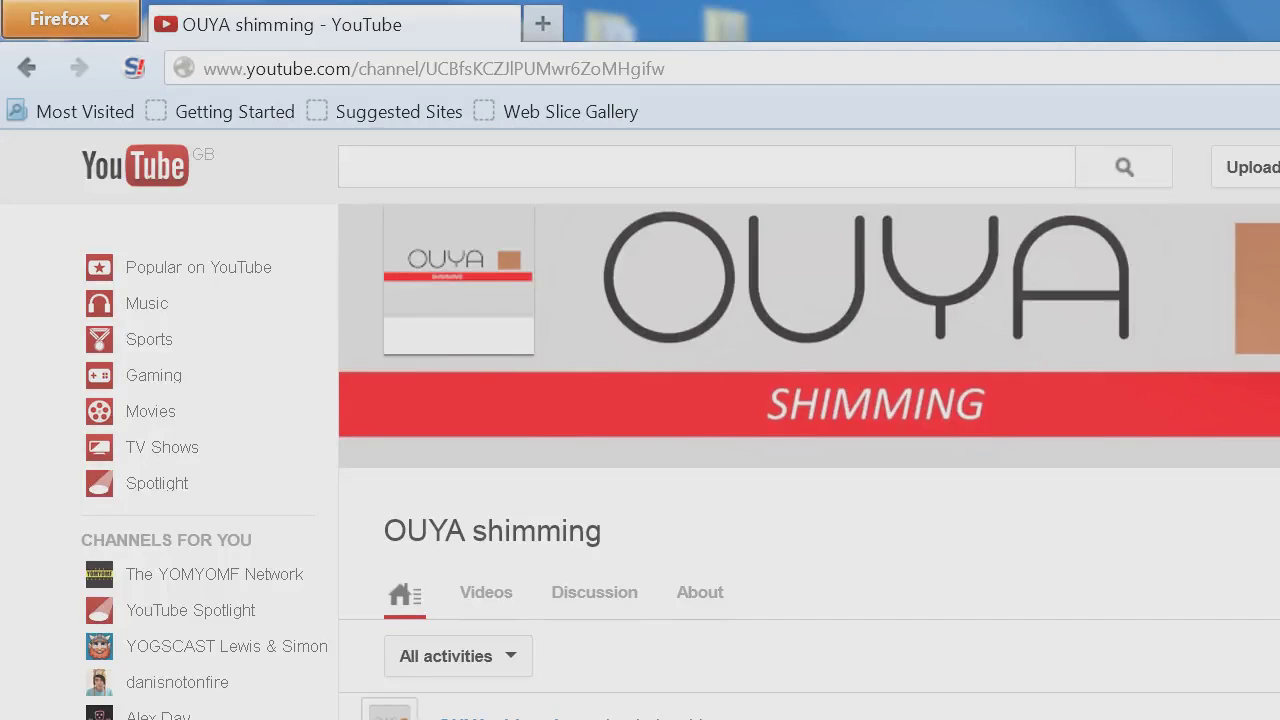
Open the HALO FOR OUYA QUAKE 4 MOD video from the OUYA shimming feed and show its full description.
scroll(966, 697, "down", 8)
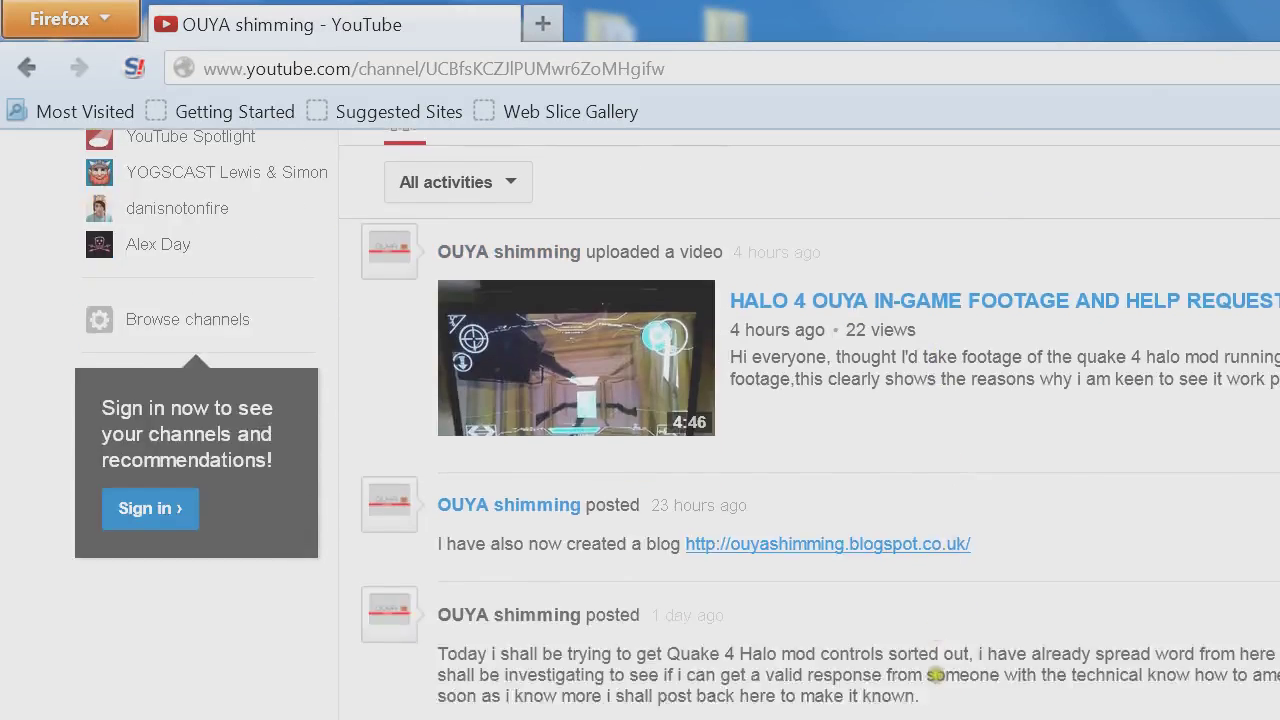
scroll(928, 683, "down", 5)
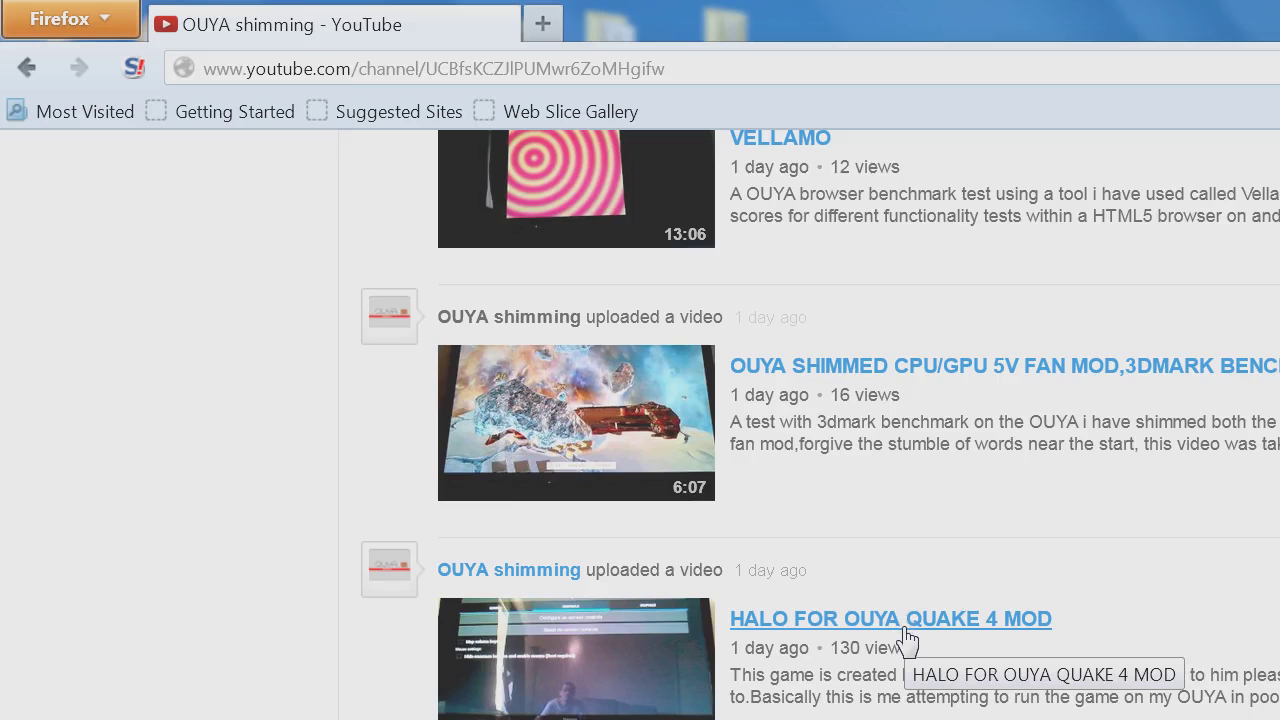
left_click(913, 624)
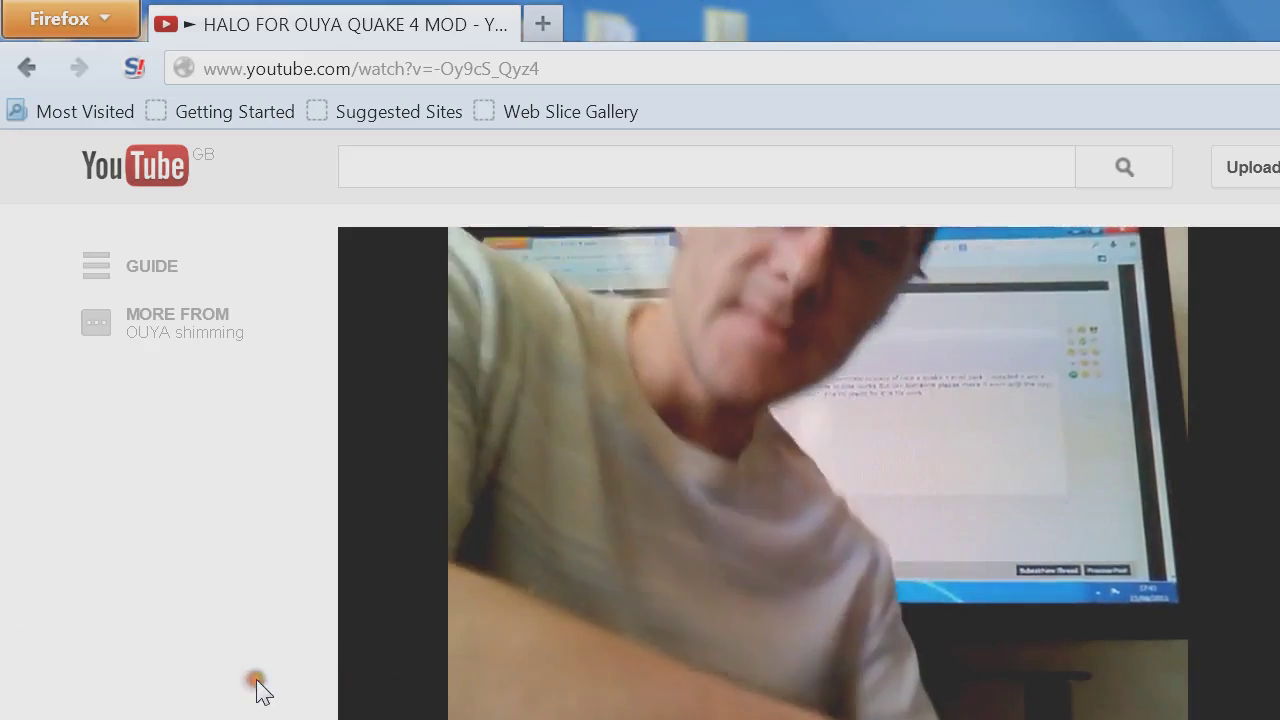
scroll(405, 665, "down", 5)
left_click(823, 701)
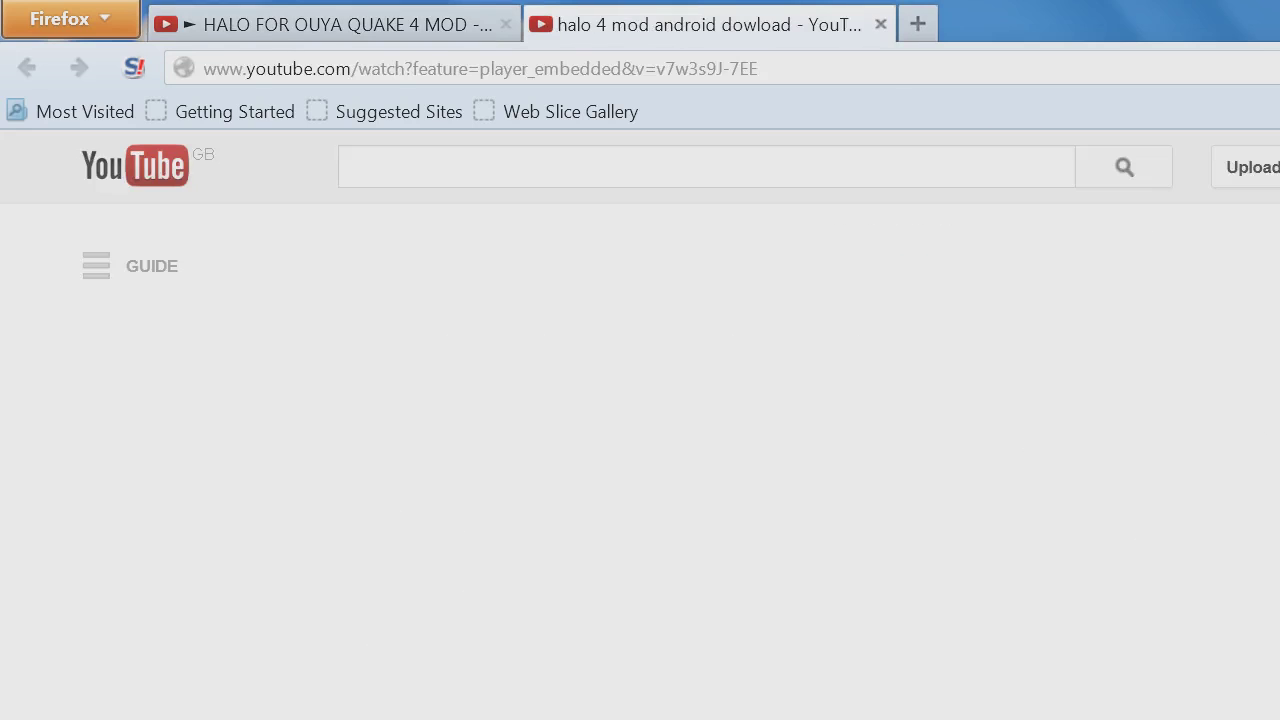
Follow the android.mob.org apk link and the sendspace mod file links in the description.
scroll(563, 600, "down", 5)
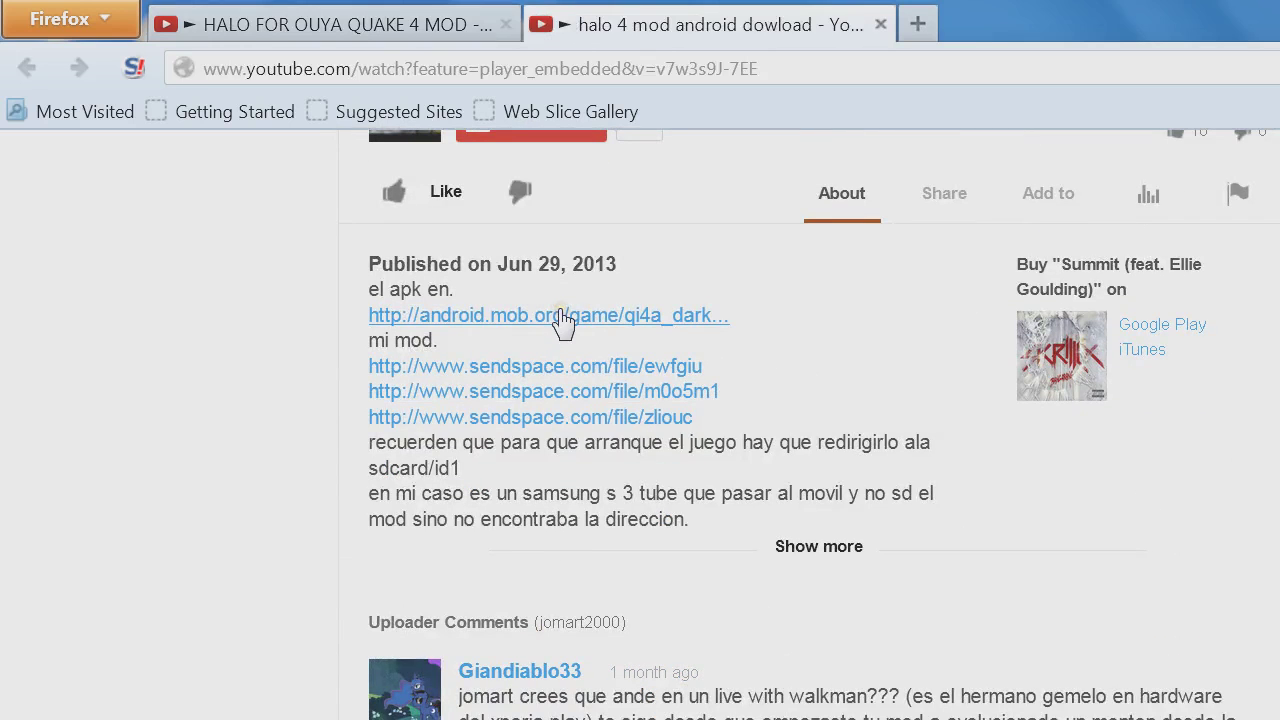
left_click(650, 320)
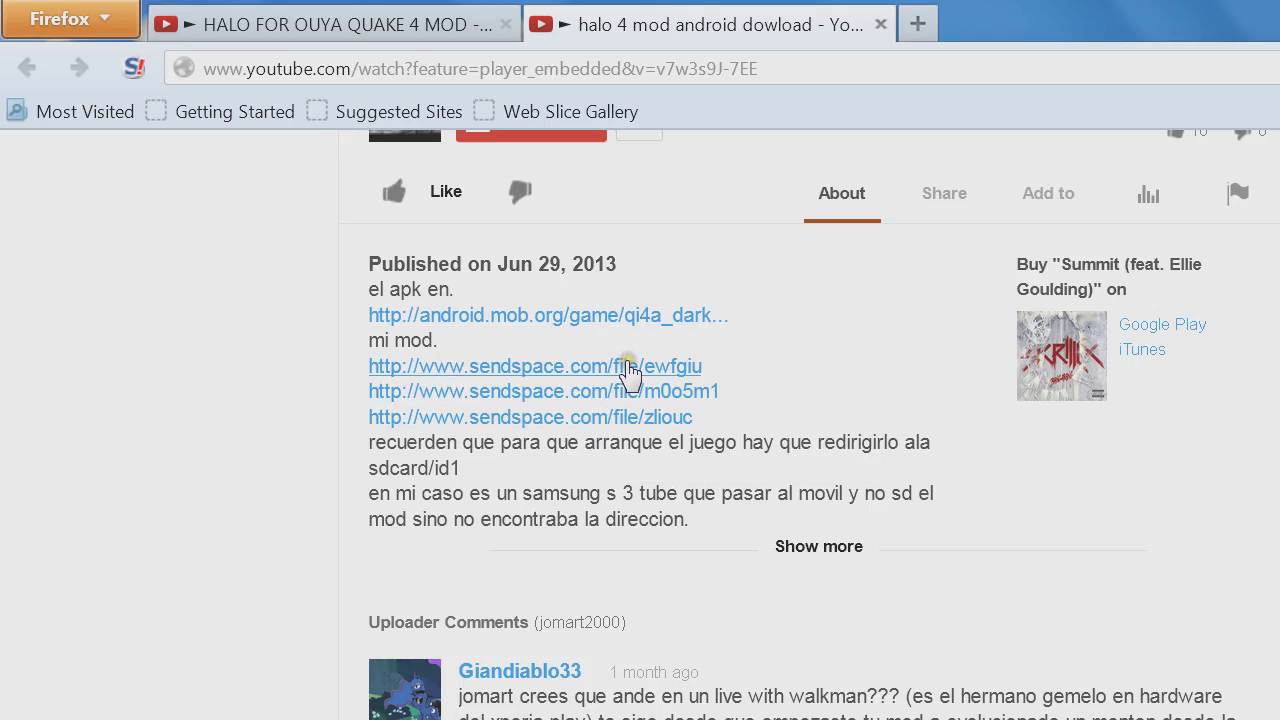
left_click(605, 427)
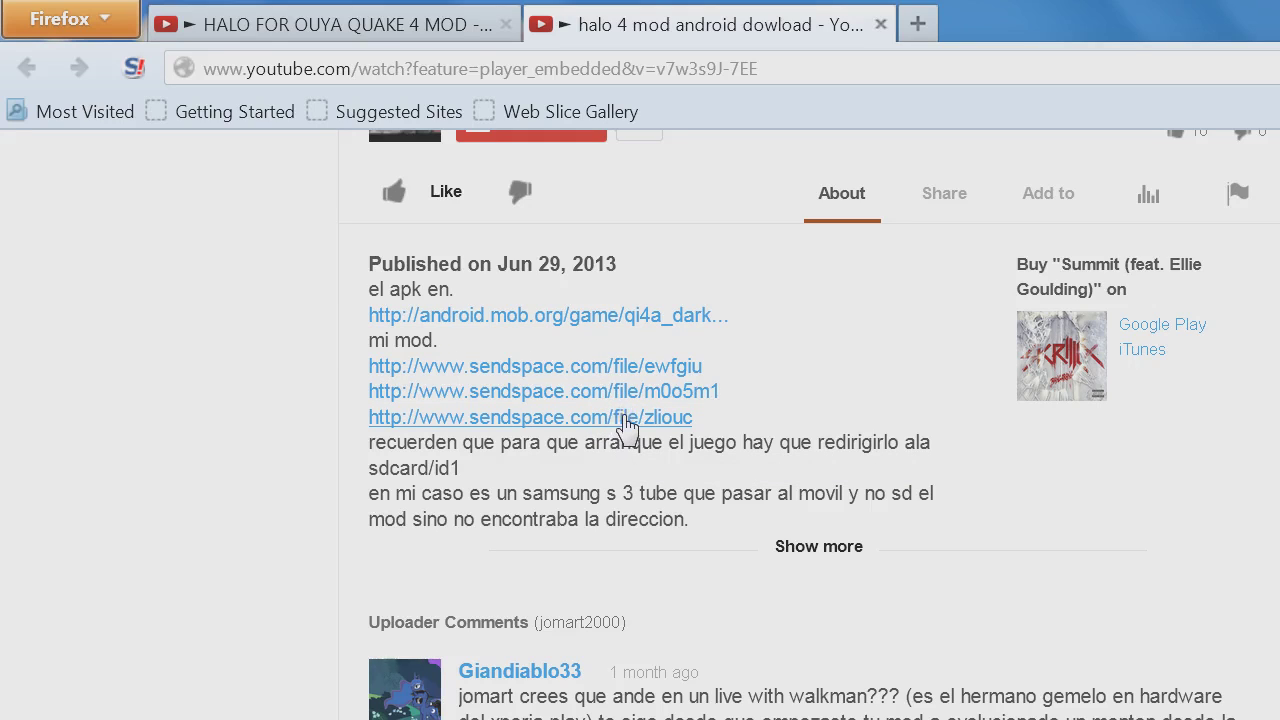
left_click(630, 411)
left_click(636, 412)
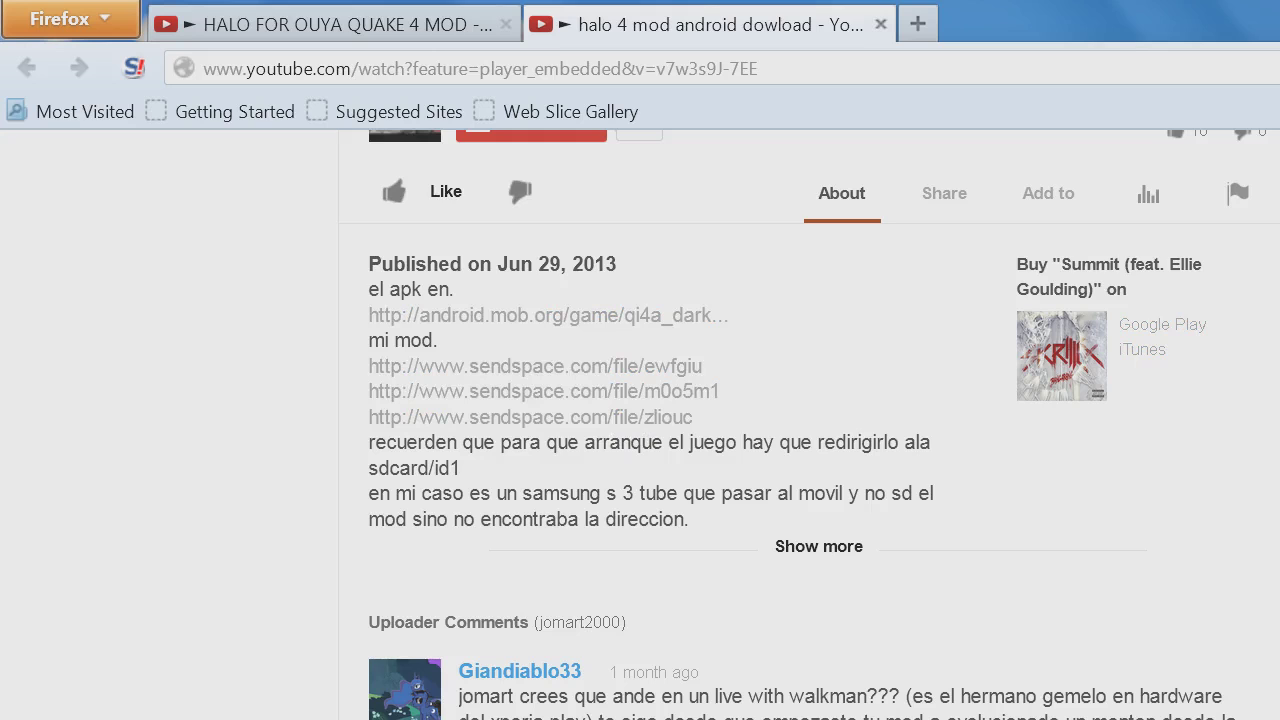
Check Firefox downloads, open the PC's Downloads folder at lower right, and close the halo 4 mod tab.
key("ctrl+j")
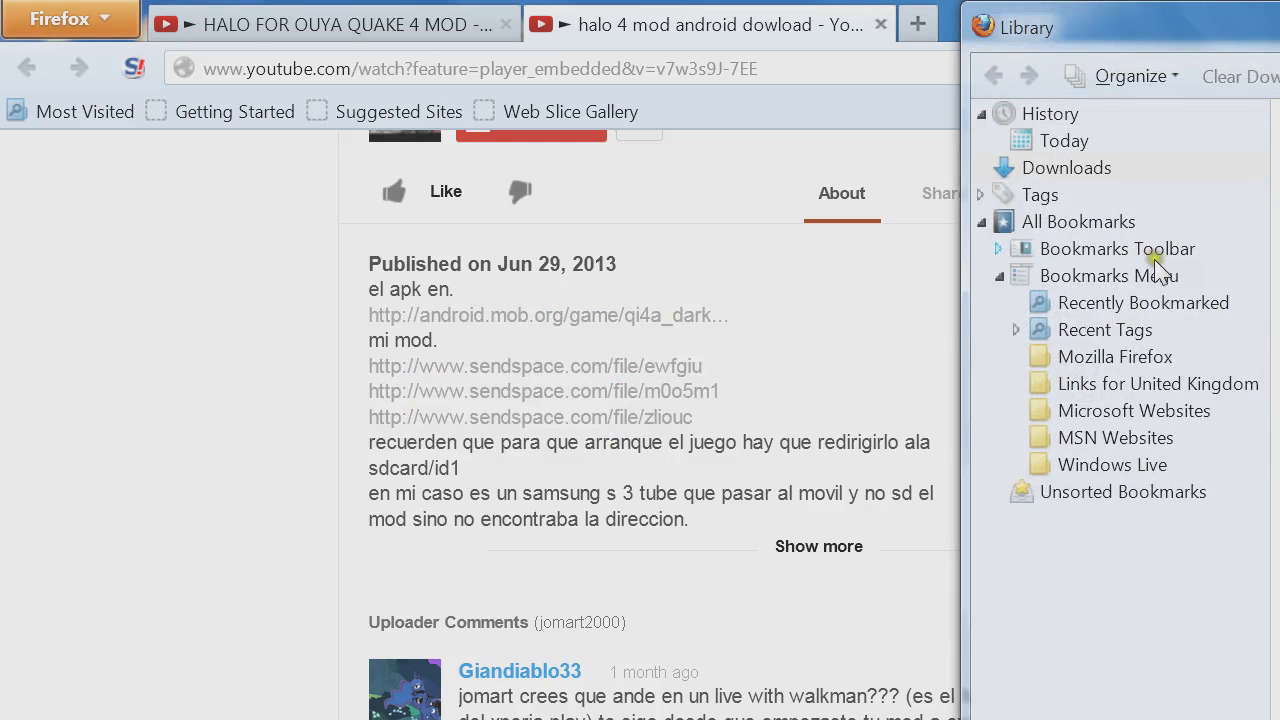
key("alt+F4")
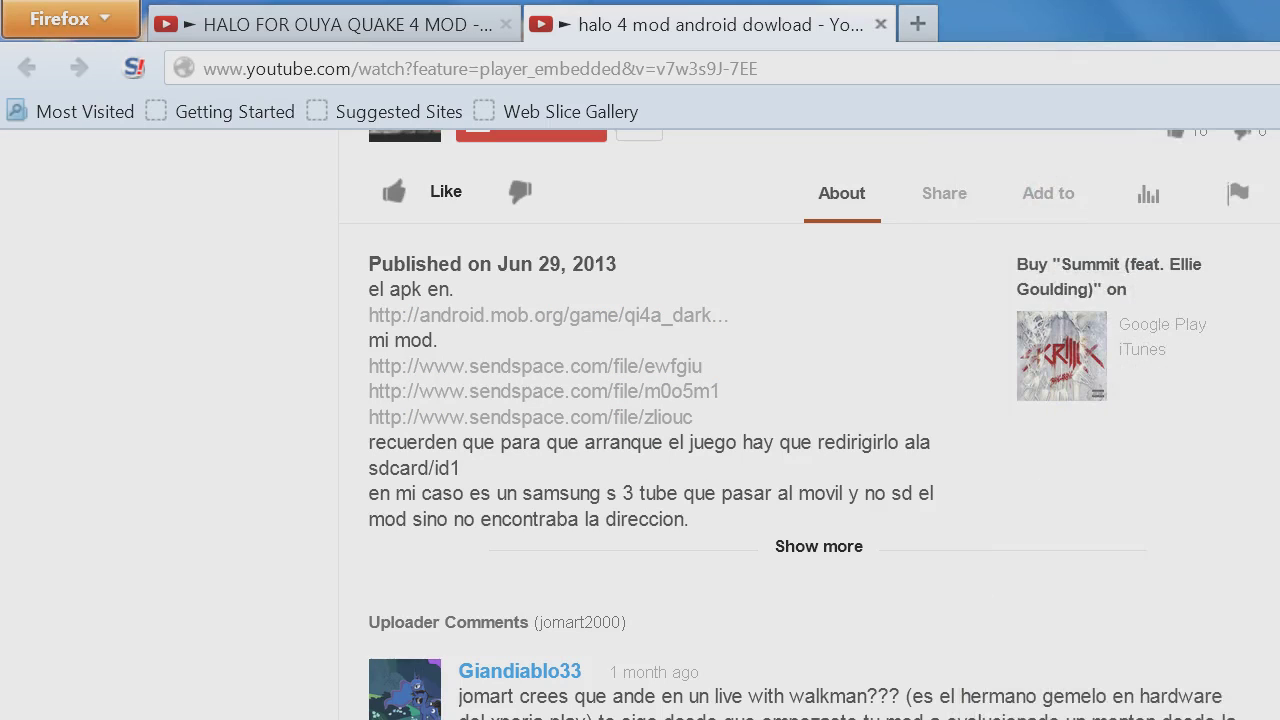
key("super")
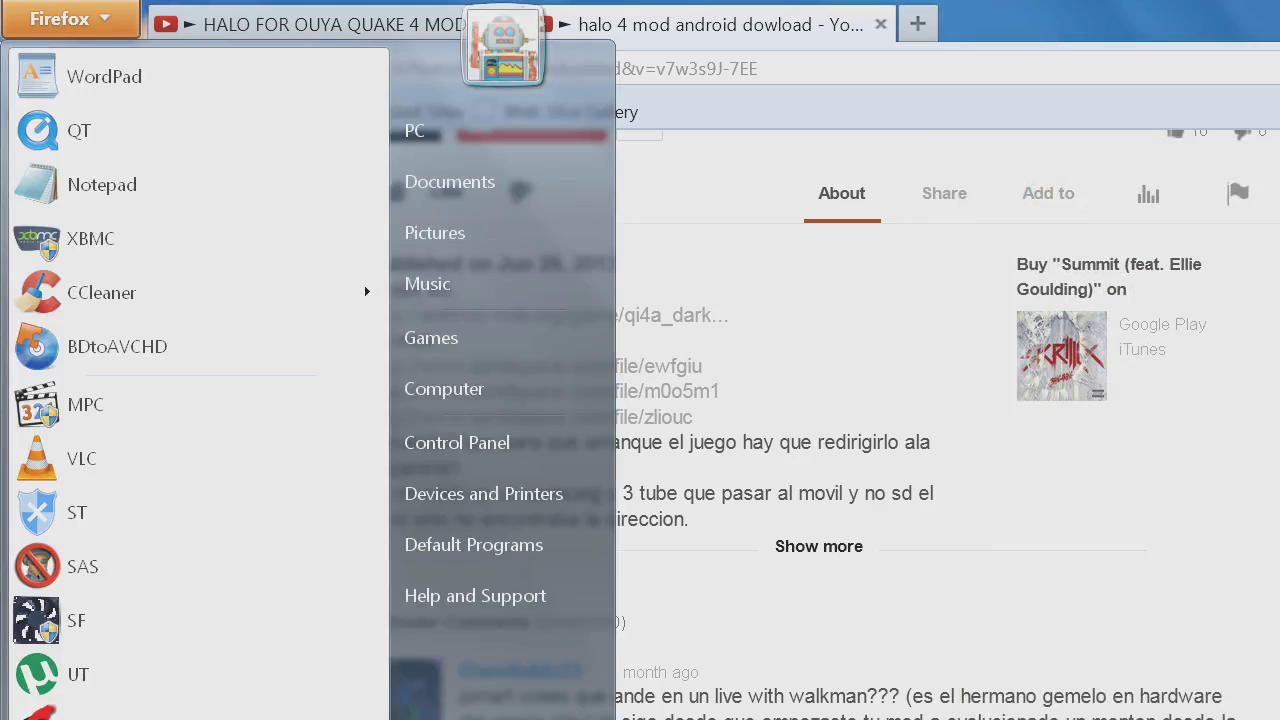
left_click(474, 124)
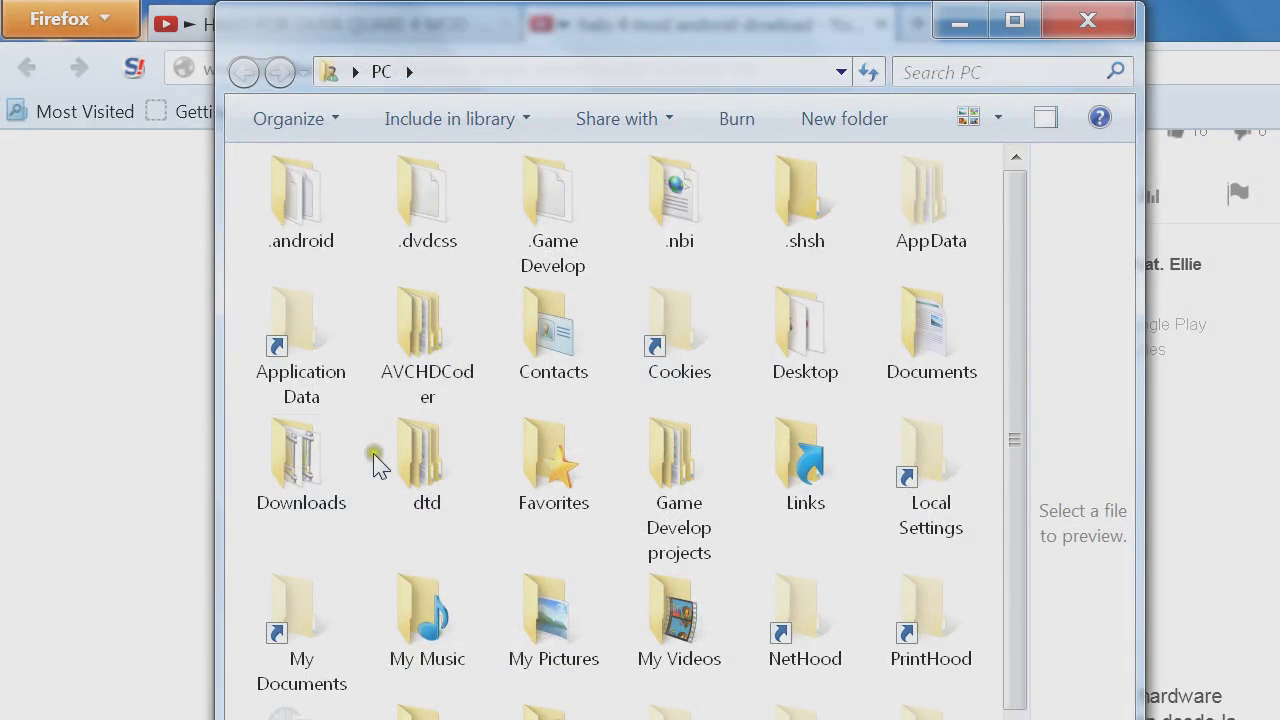
double_click(332, 464)
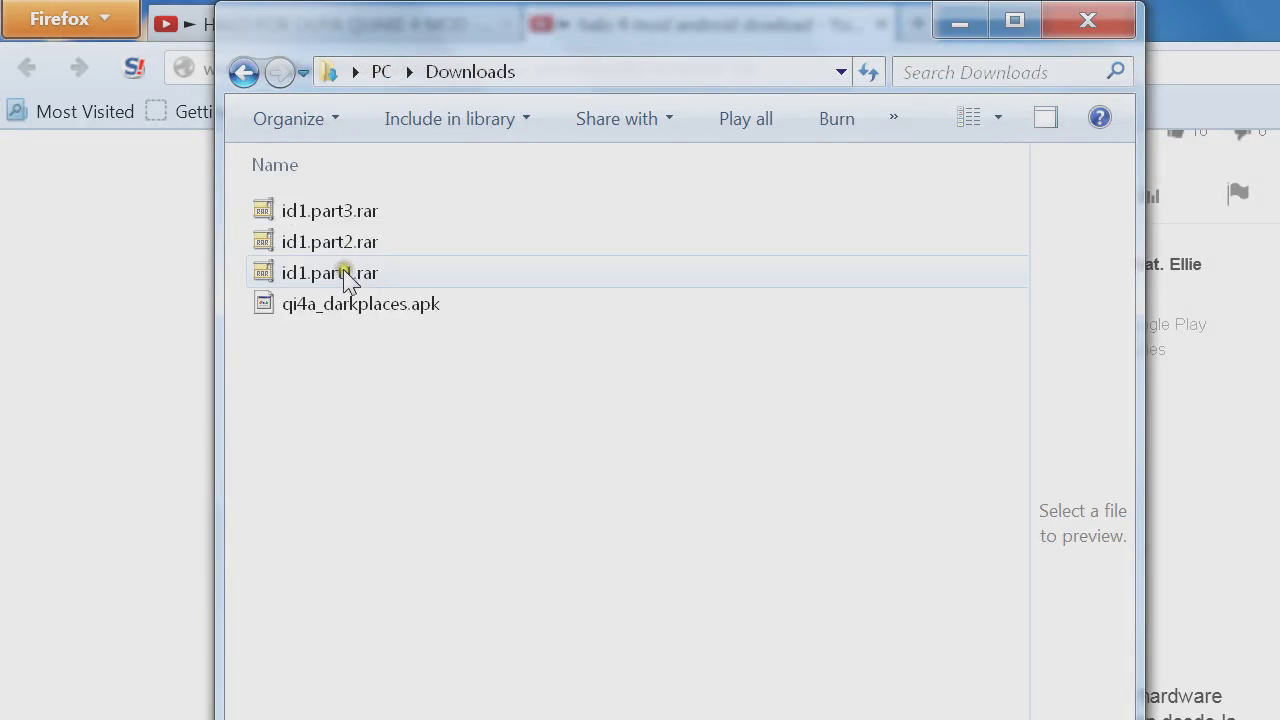
left_click_drag(536, 48, 1265, 394)
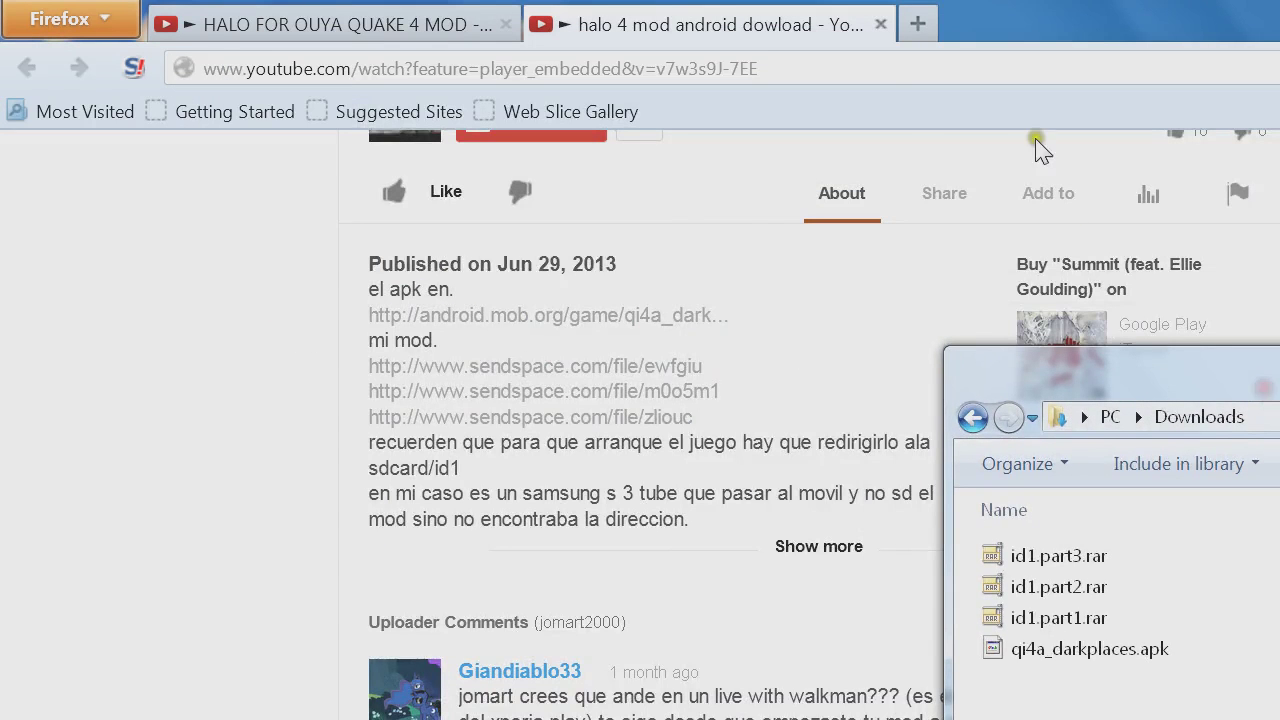
left_click(881, 24)
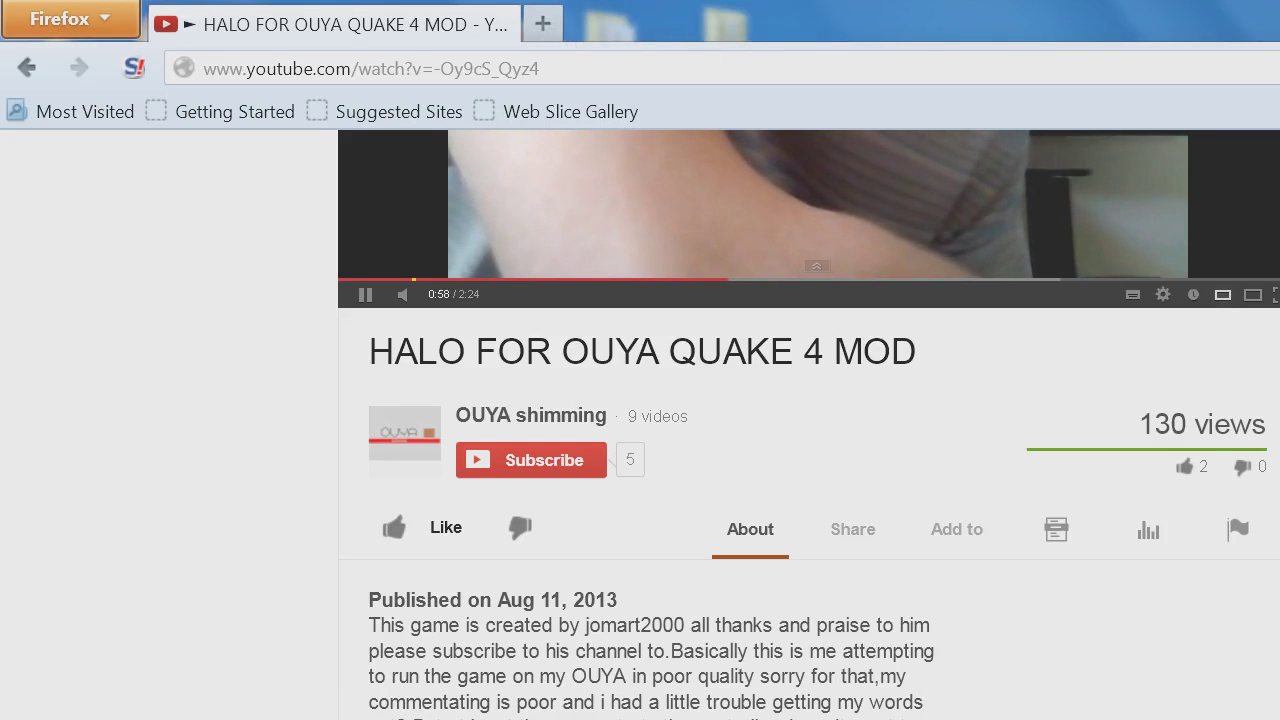
Hide the browser and bring up id1.part1.rar's context menu with FreeArc and Extract options.
key("alt+F4")
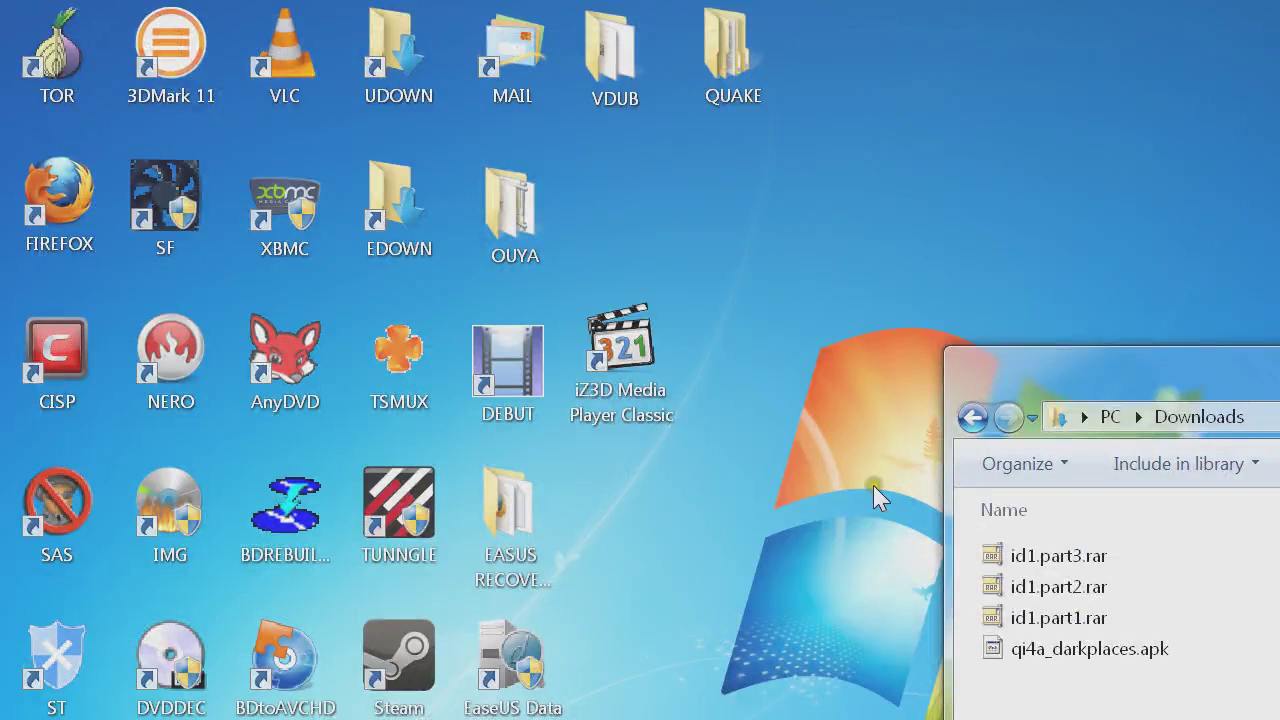
right_click(1072, 627)
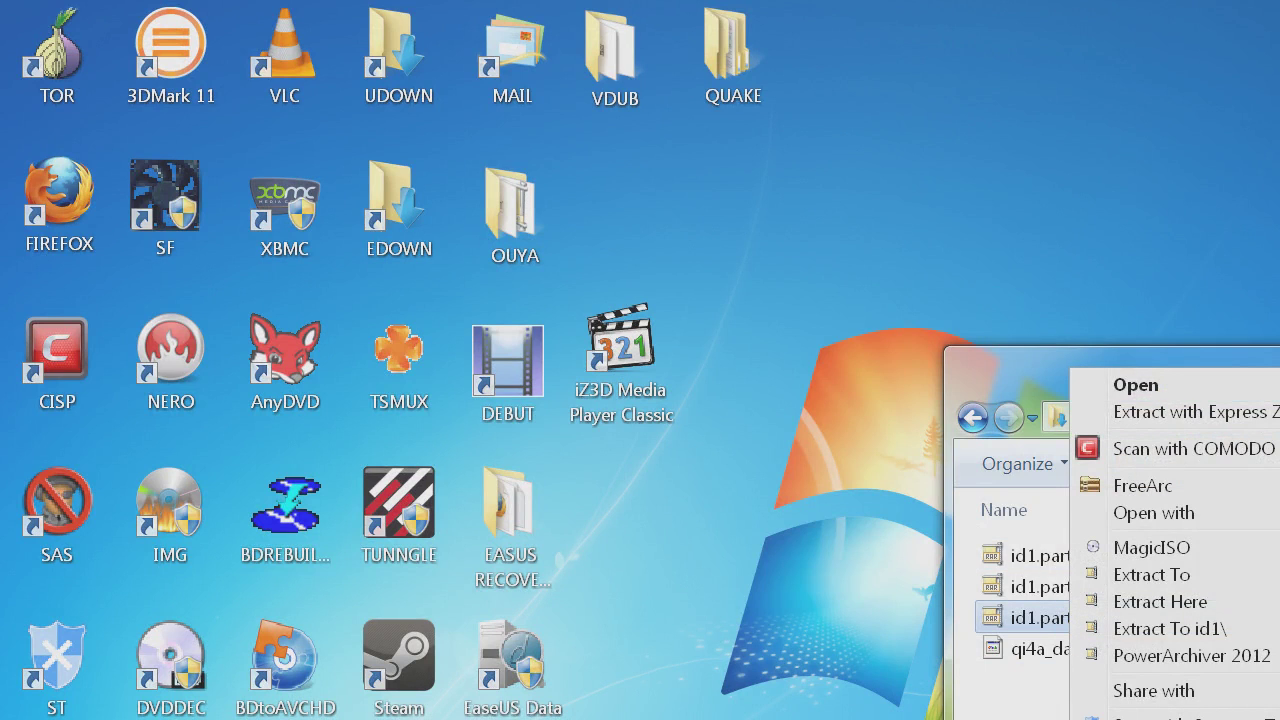
left_click(1003, 664)
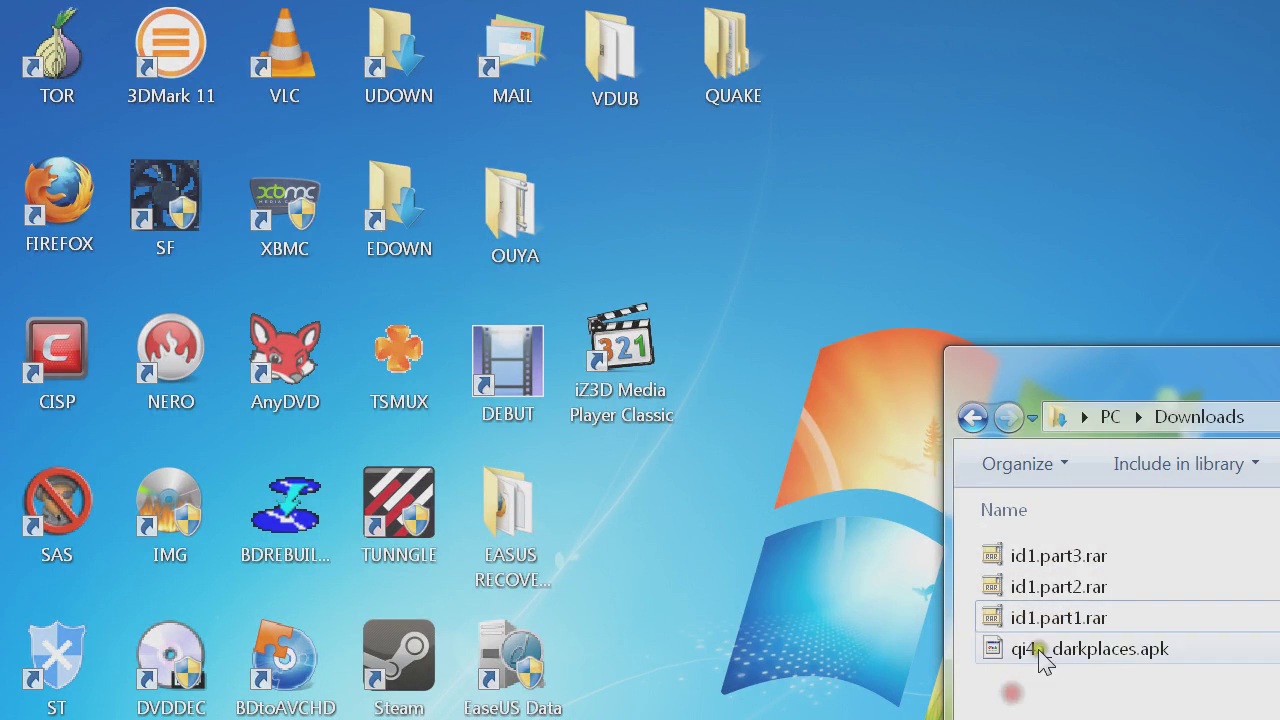
right_click(990, 617)
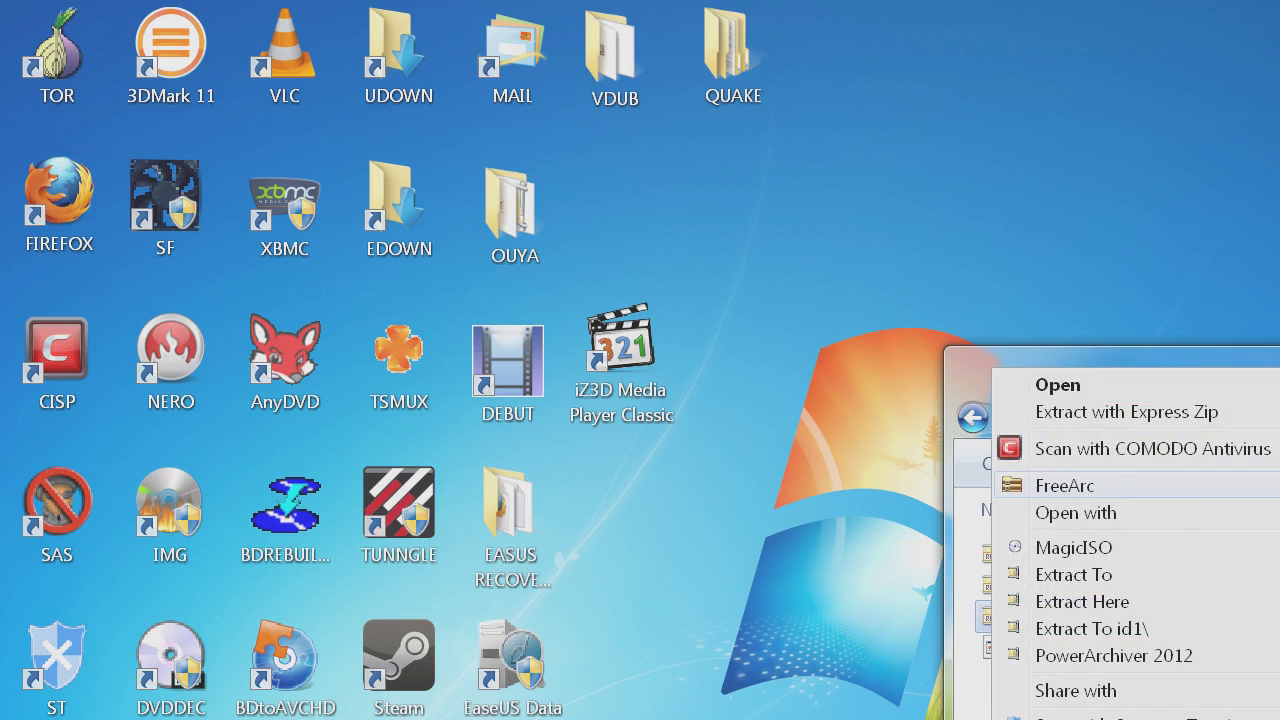
Start a FreeArc extraction of id1.part1.rar and create a new folder on the Desktop via Browse.
key("Return")
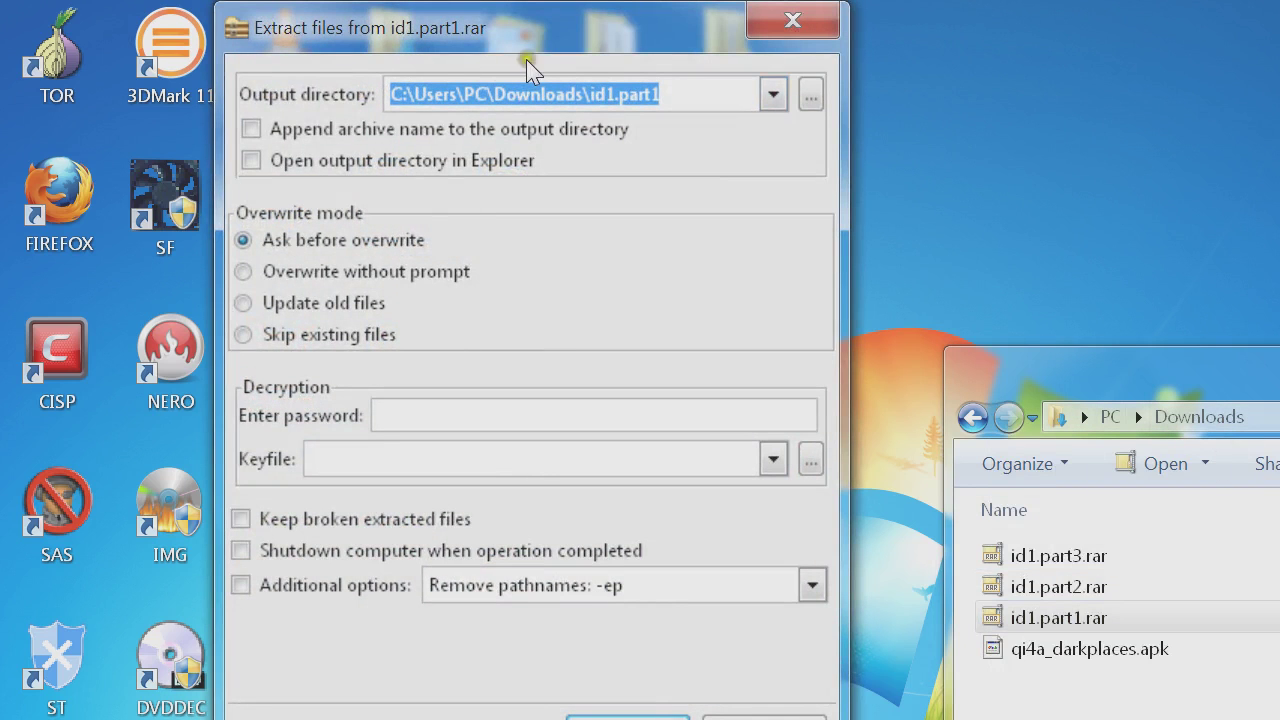
left_click(810, 94)
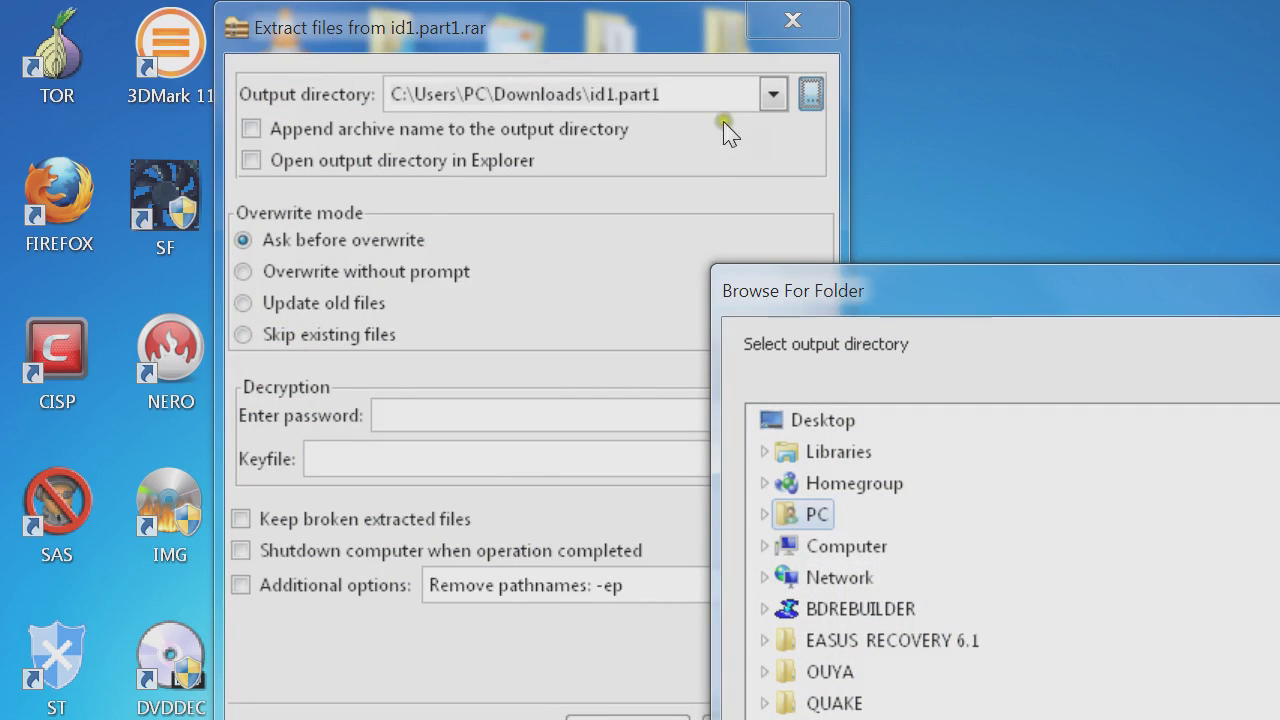
key("Home")
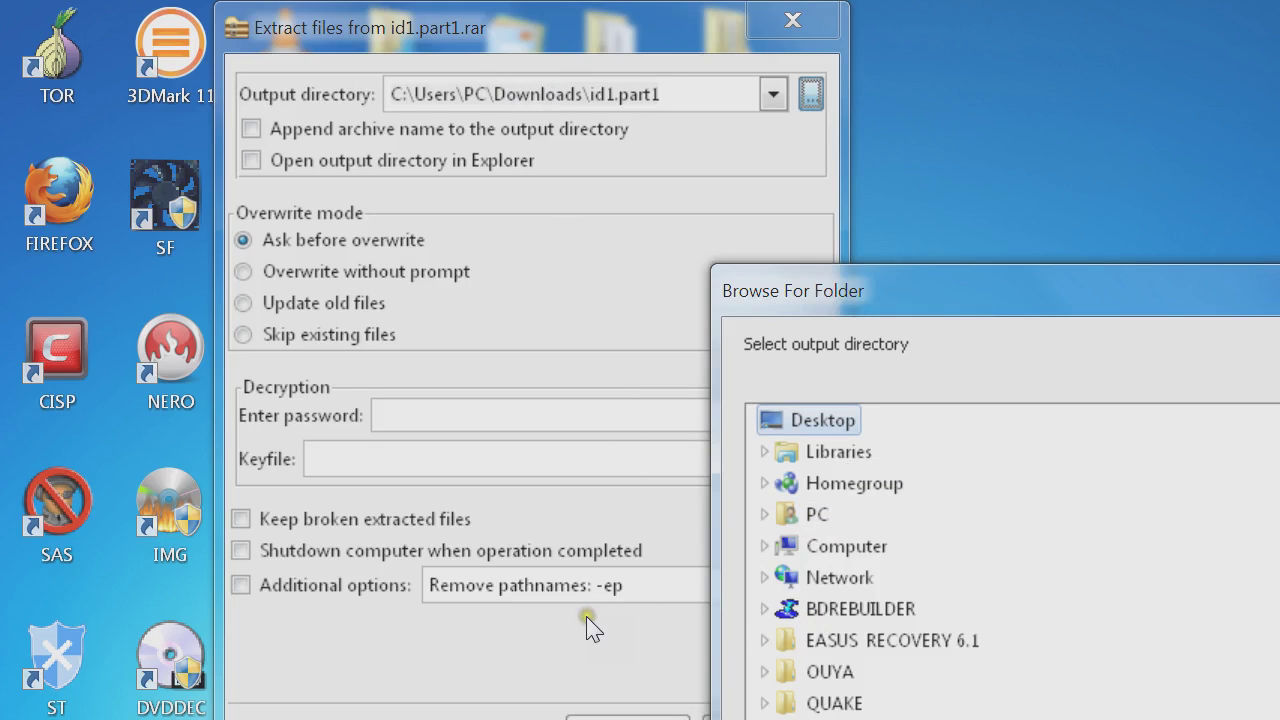
key("alt+m")
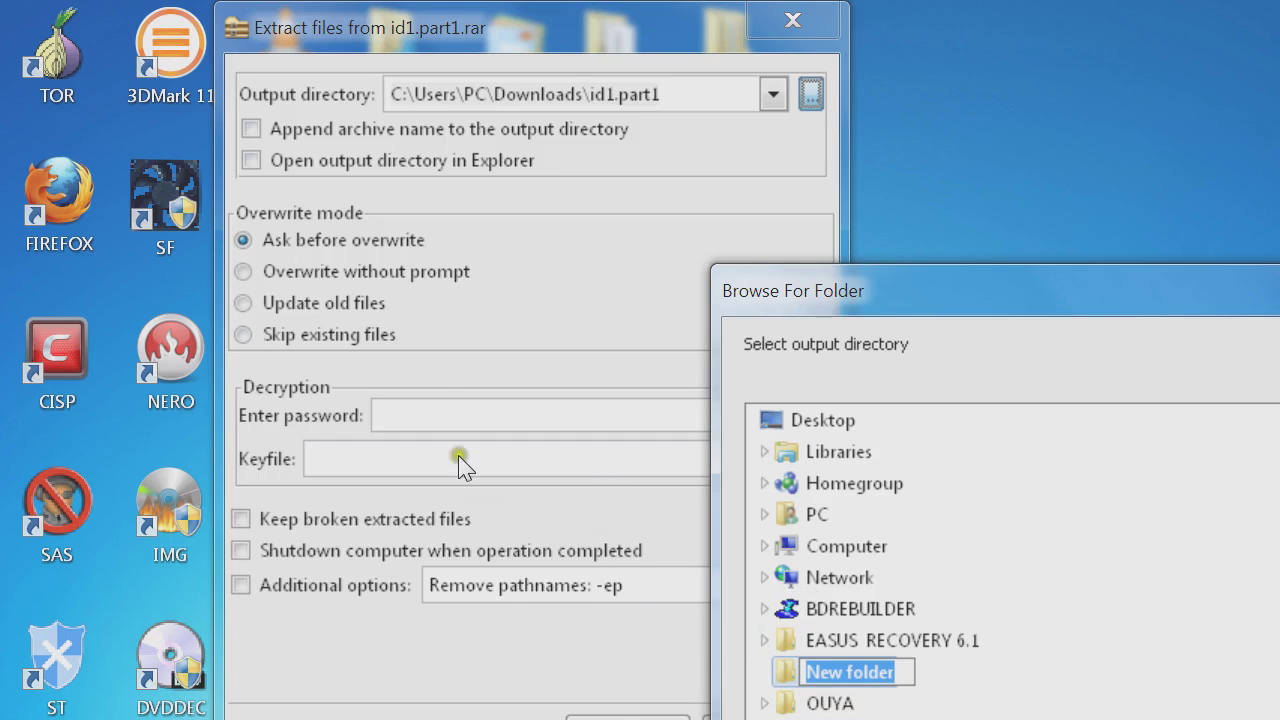
key("Escape")
key("Escape")
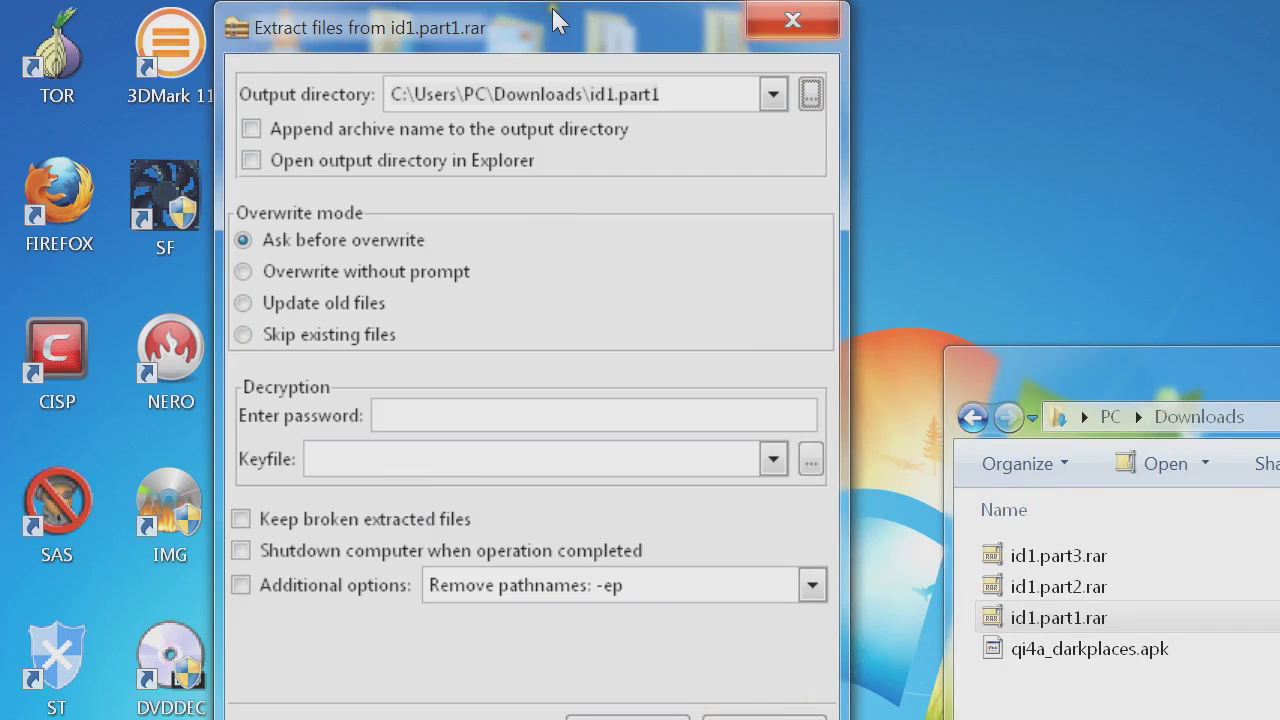
Close the extraction dialog, open the QUAKE folder, and leave the qi4a folder name unchanged.
left_click(830, 22)
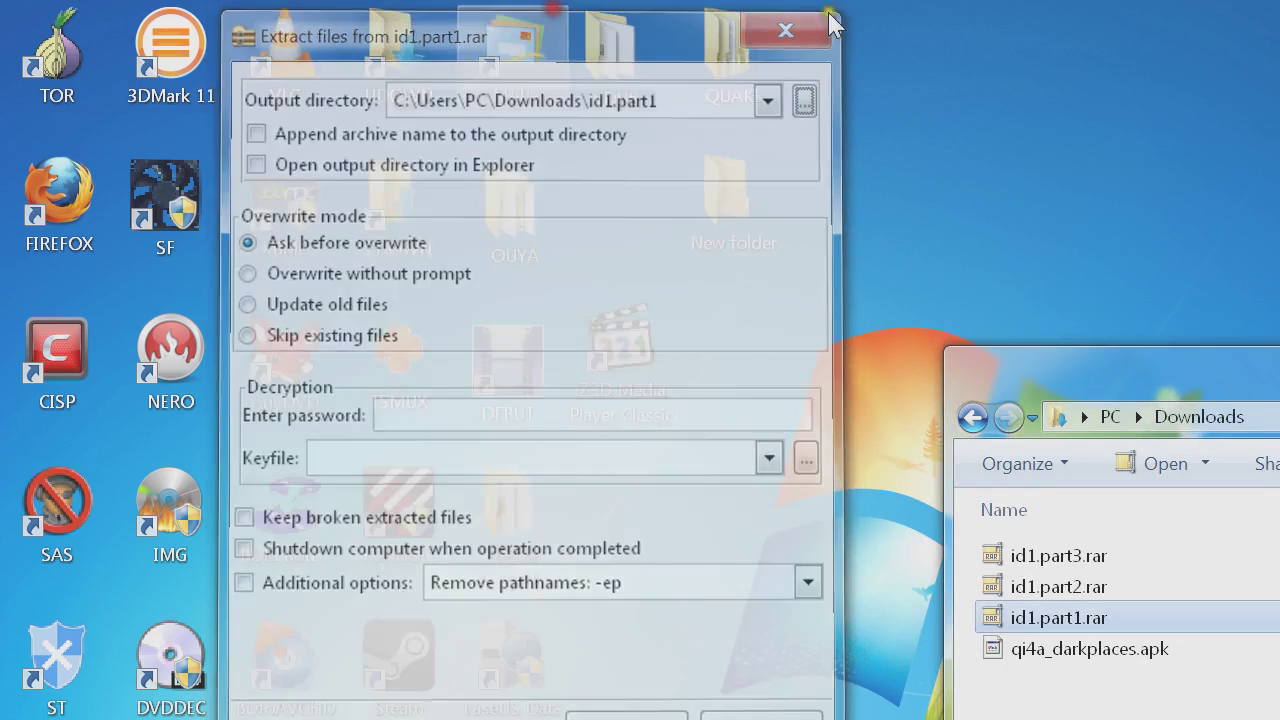
double_click(749, 76)
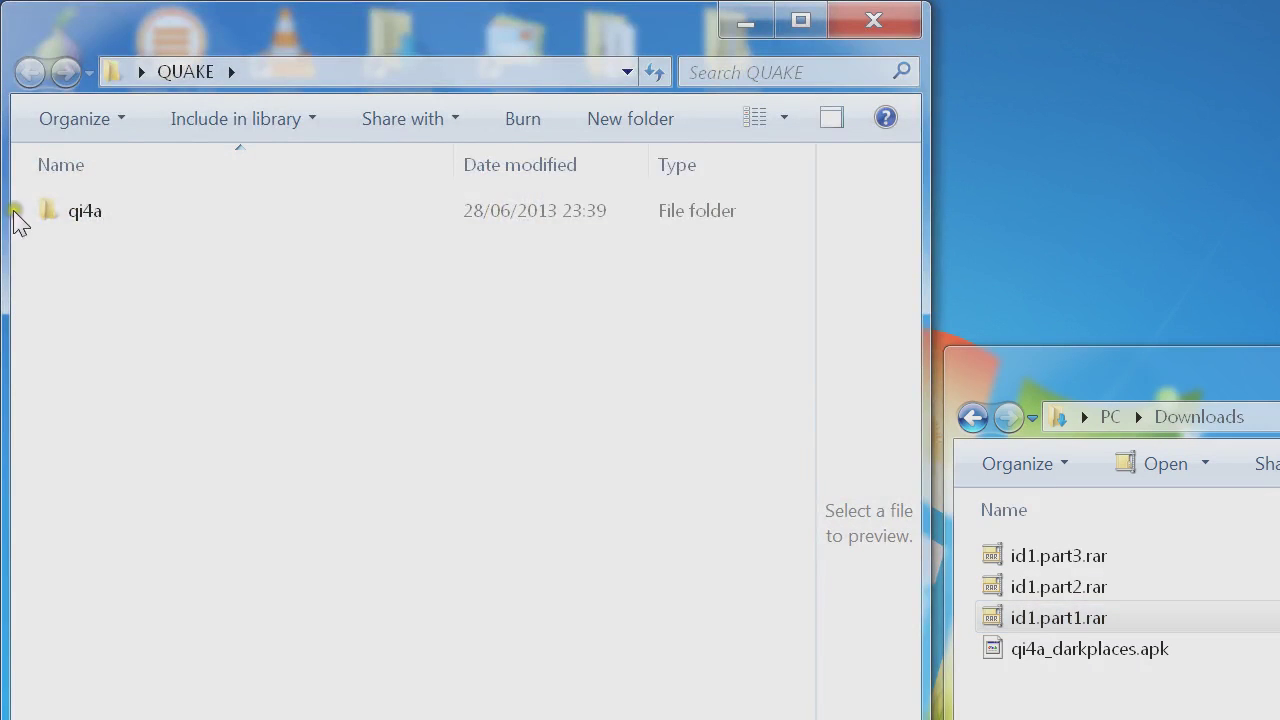
right_click(53, 210)
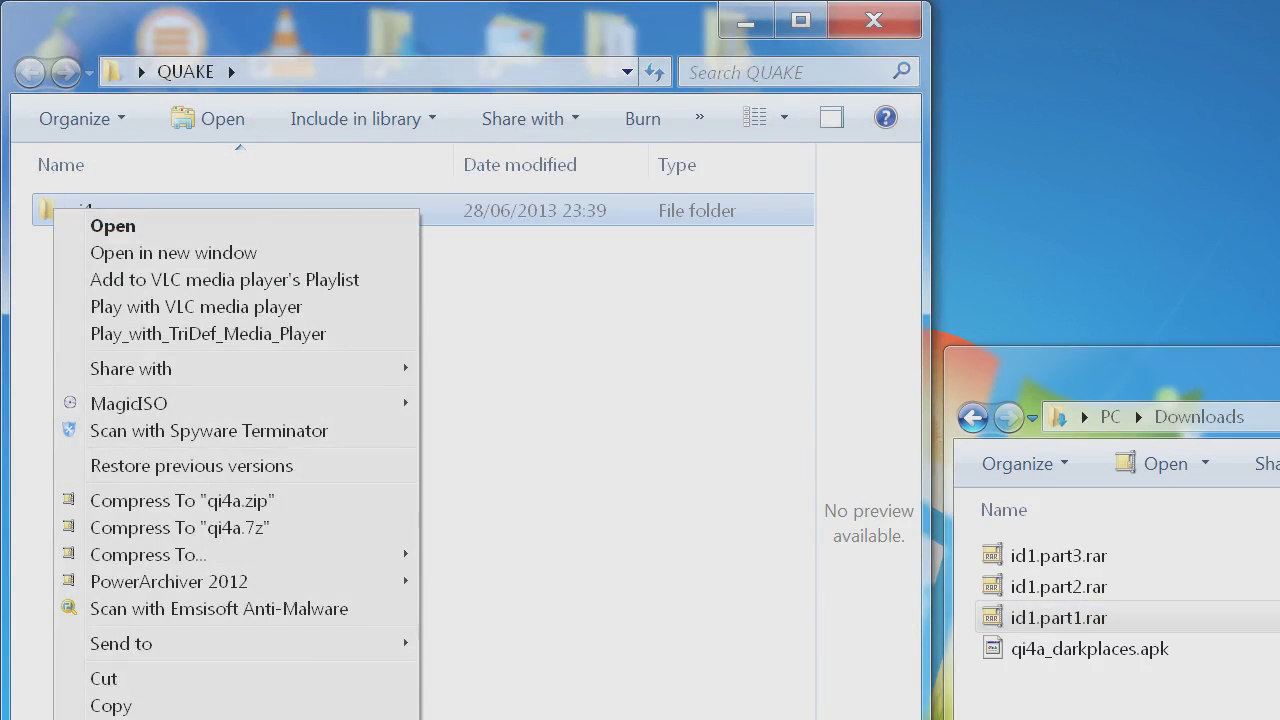
key("m")
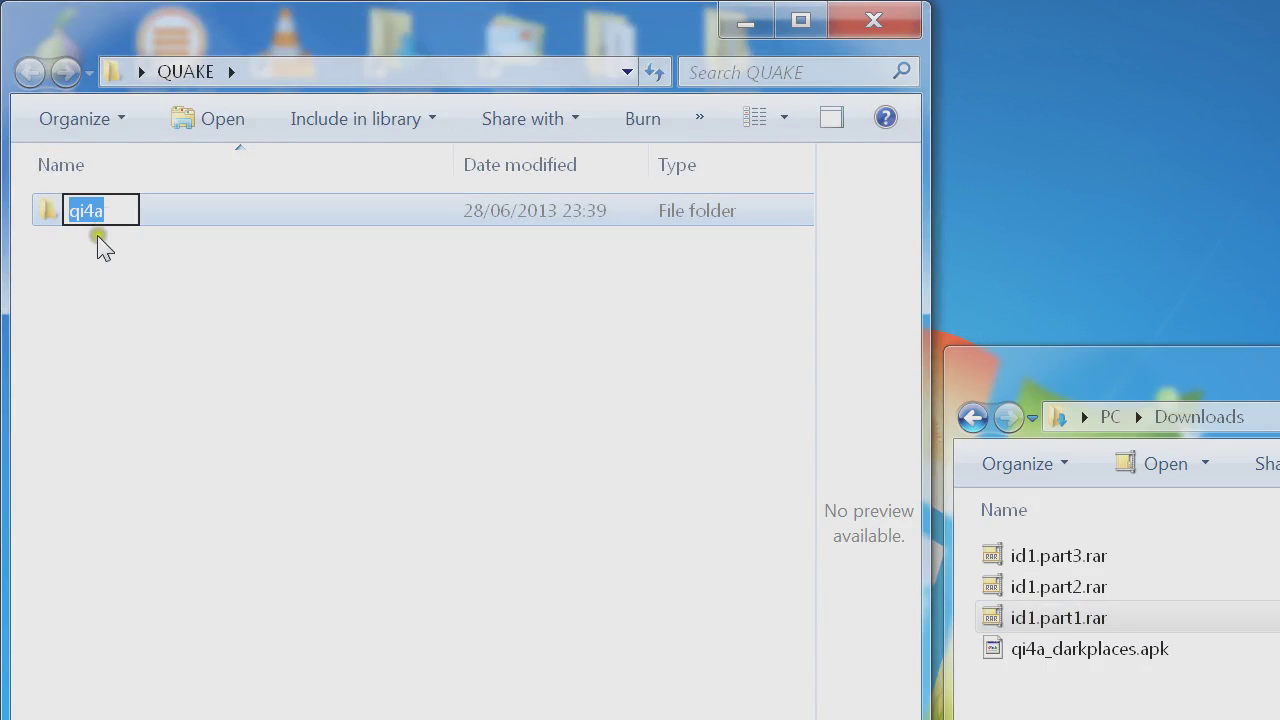
left_click(104, 212)
left_click(123, 288)
Copy the qi4a folder and minimize the QUAKE window.
right_click(108, 224)
left_click(198, 708)
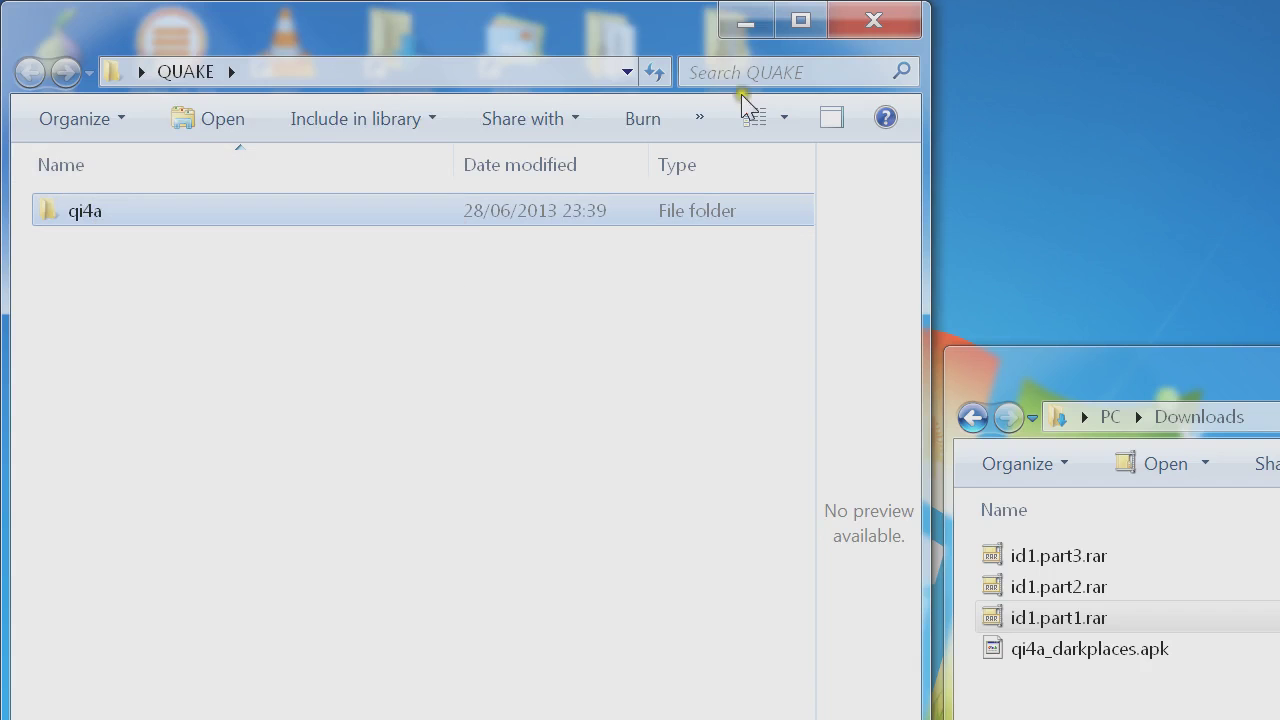
left_click(748, 24)
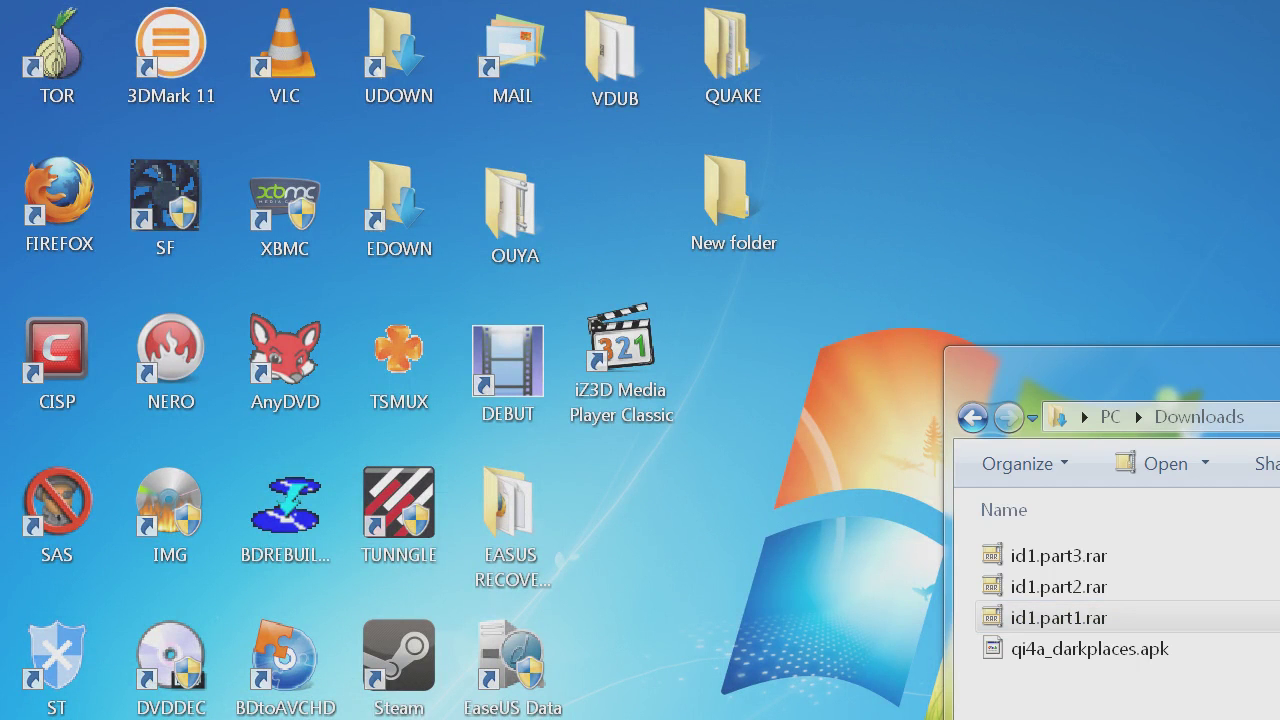
Open the OUYA Console's Internal storage from the Computer window.
key("super")
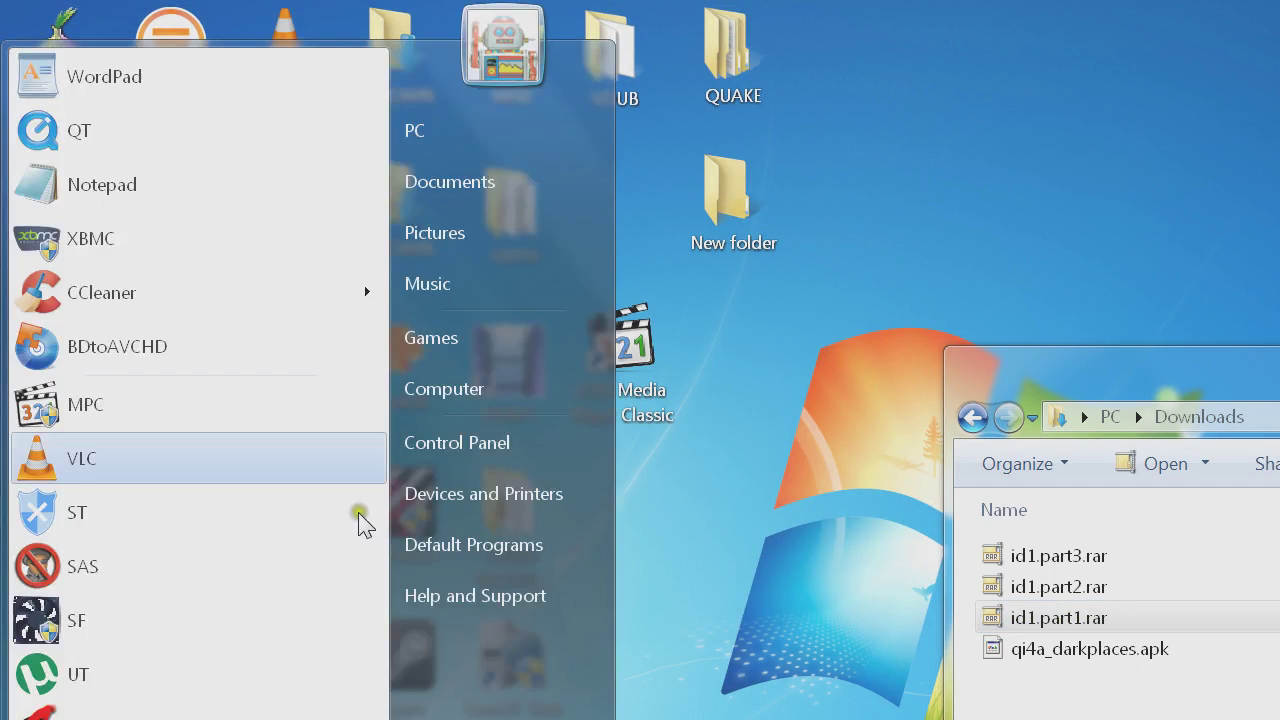
left_click(508, 388)
left_click(506, 388)
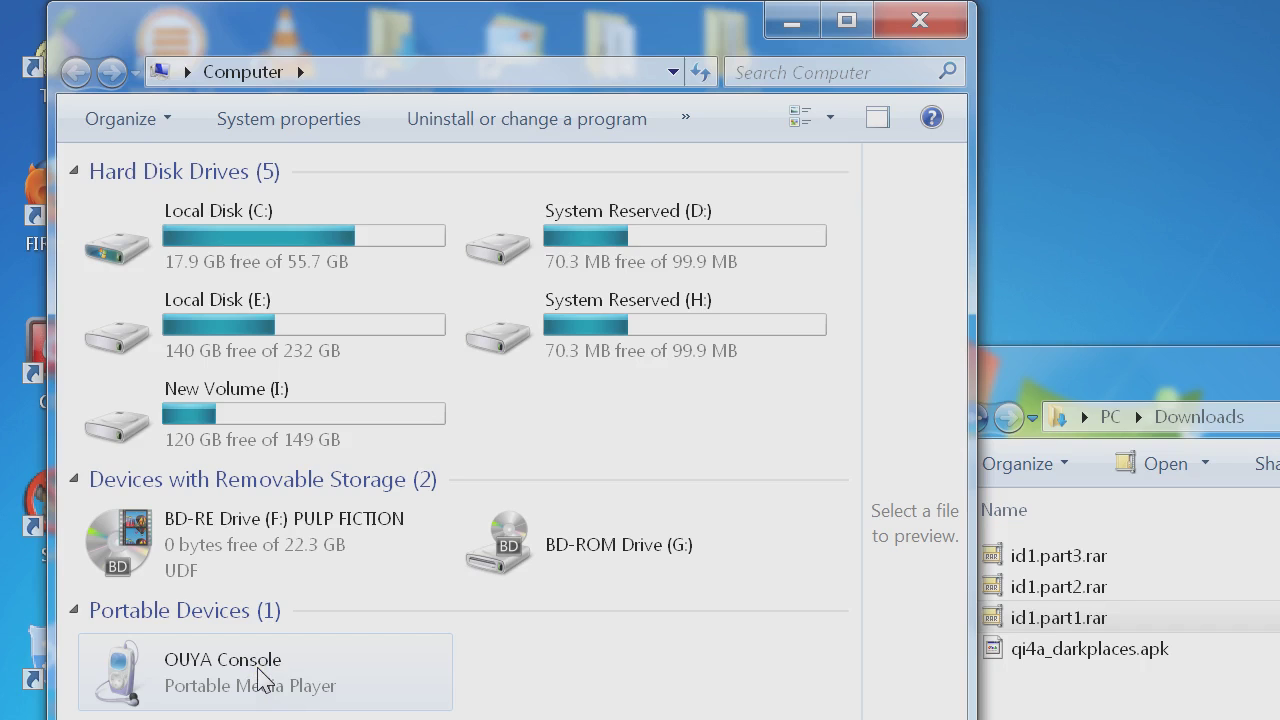
left_click(258, 678)
double_click(258, 678)
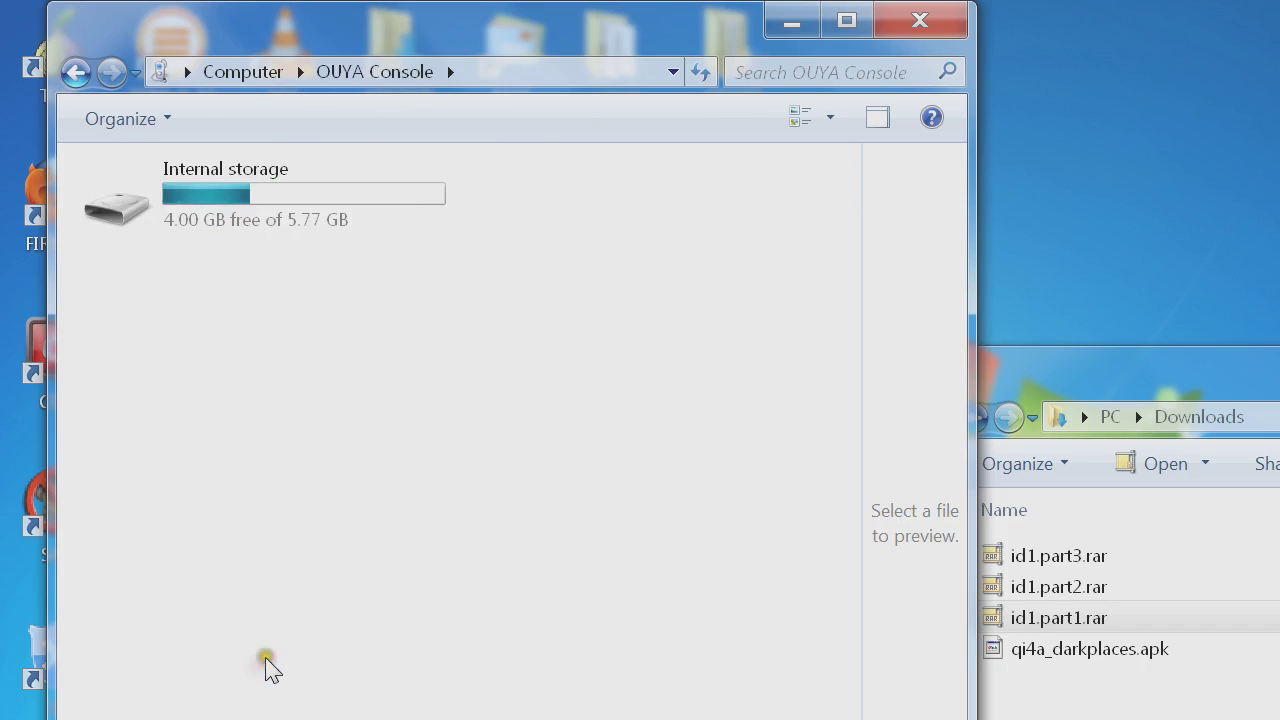
double_click(300, 222)
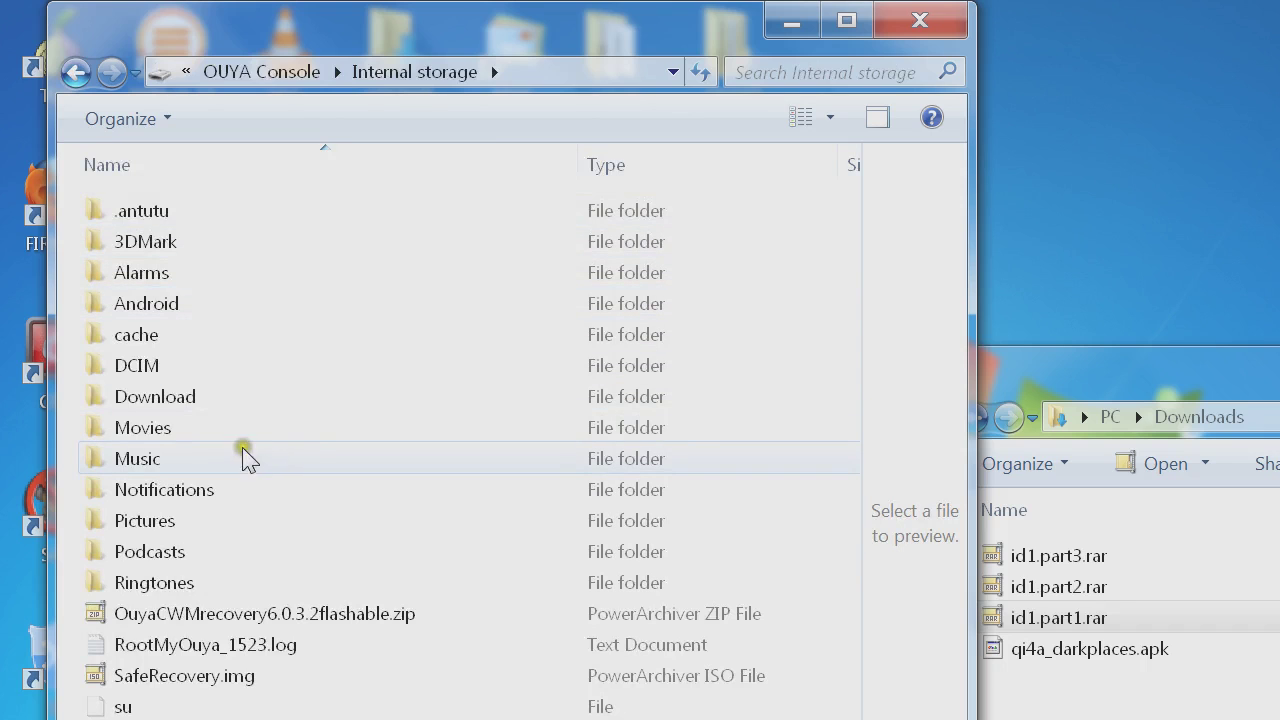
Back out to the drive list, close the window, and bring up the Start menu.
left_click(74, 73)
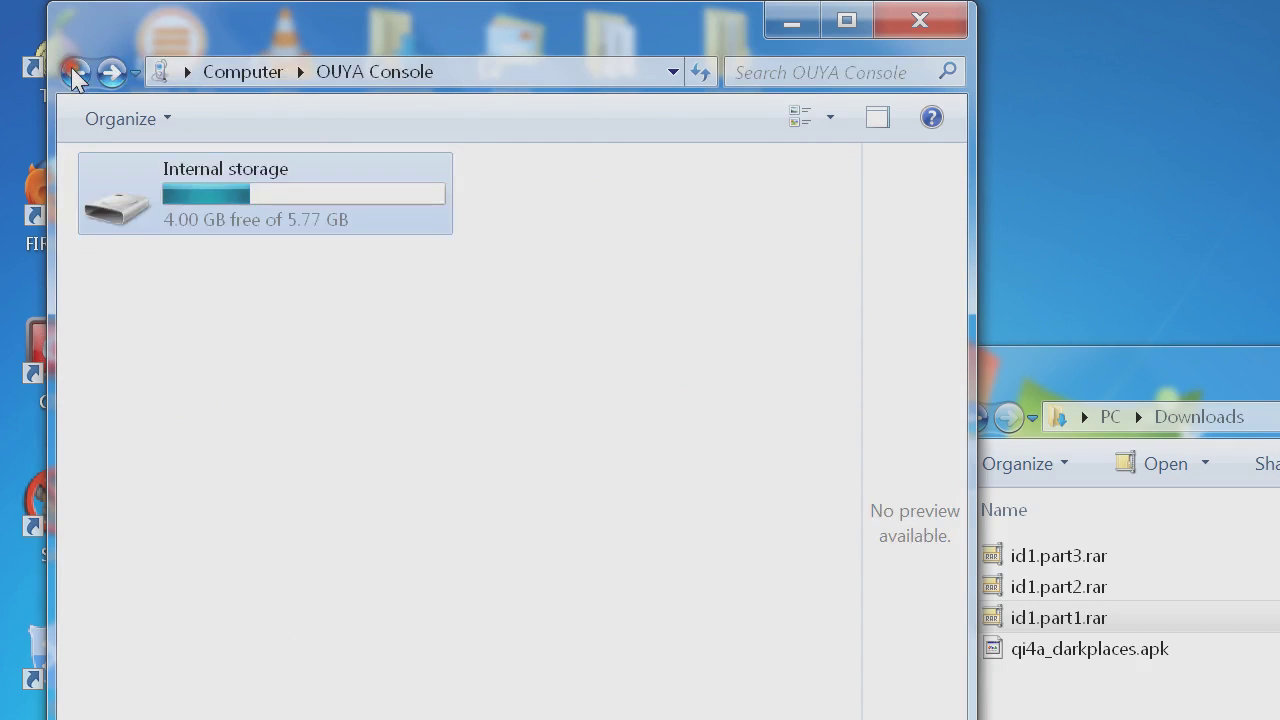
left_click(74, 73)
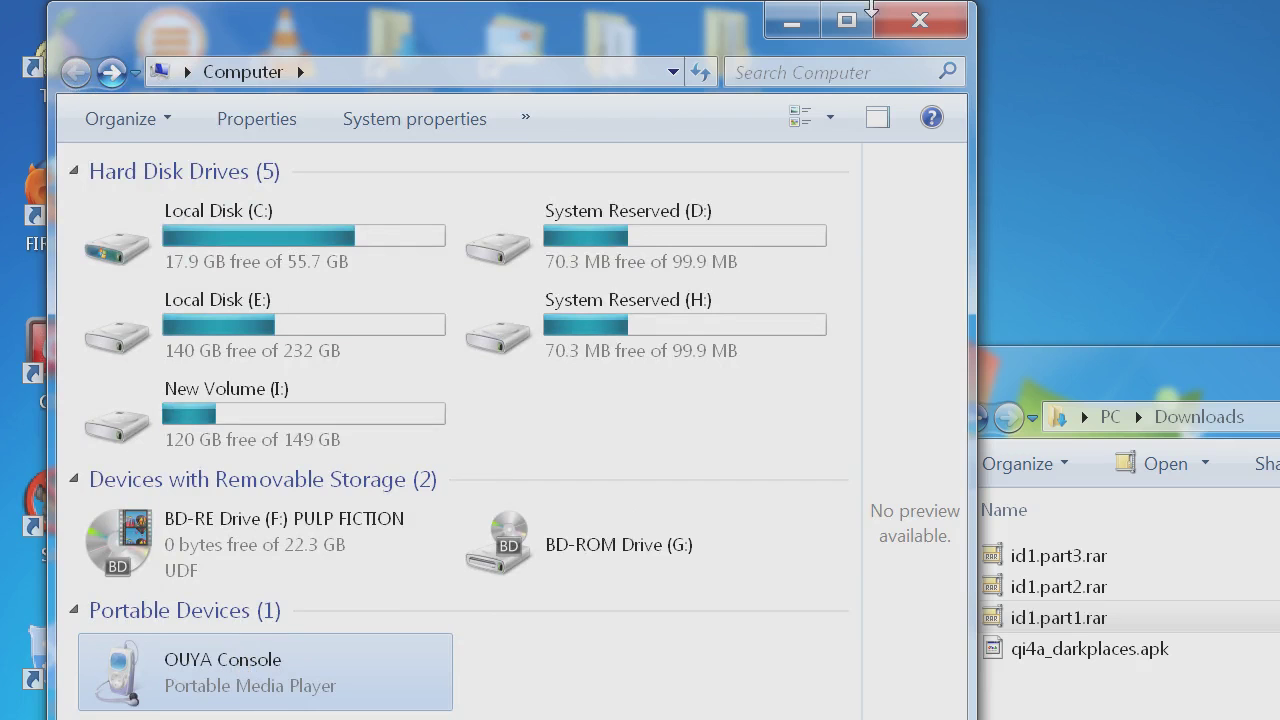
left_click(880, 18)
key("super")
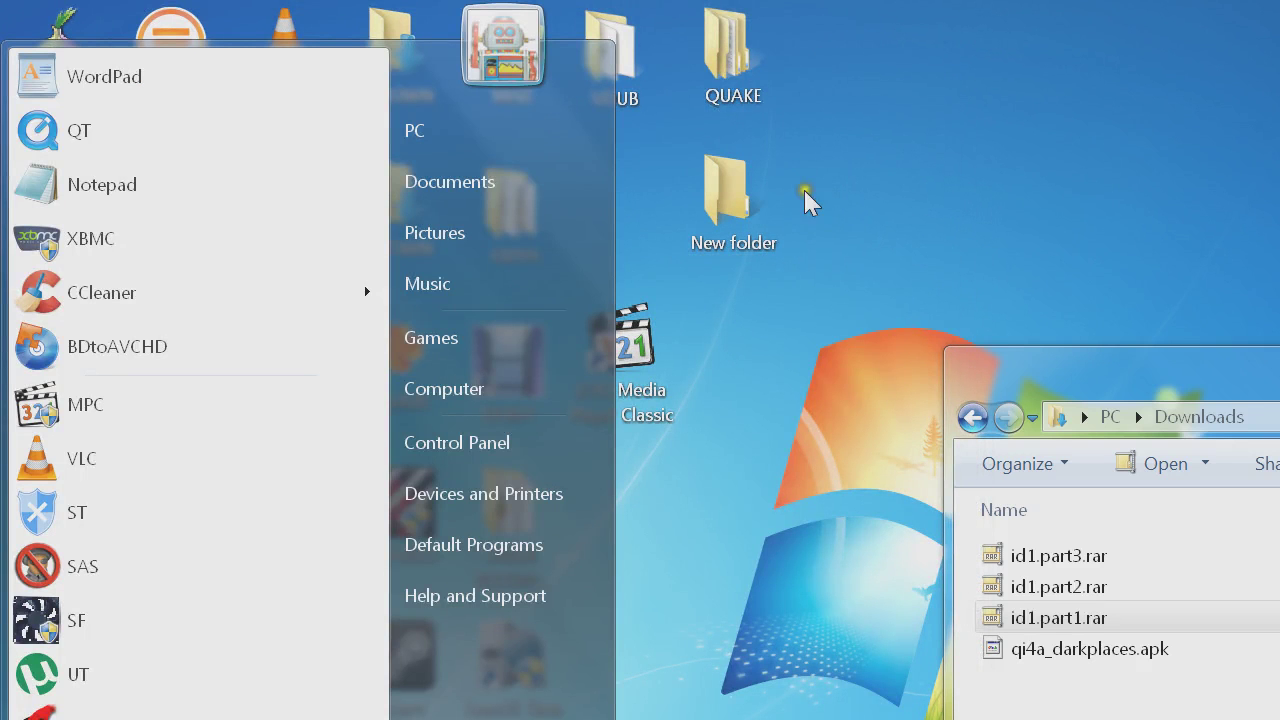
Open the QUAKE folder and the OUYA Console's Internal storage in separate windows.
left_click(889, 182)
left_click(752, 95)
double_click(752, 95)
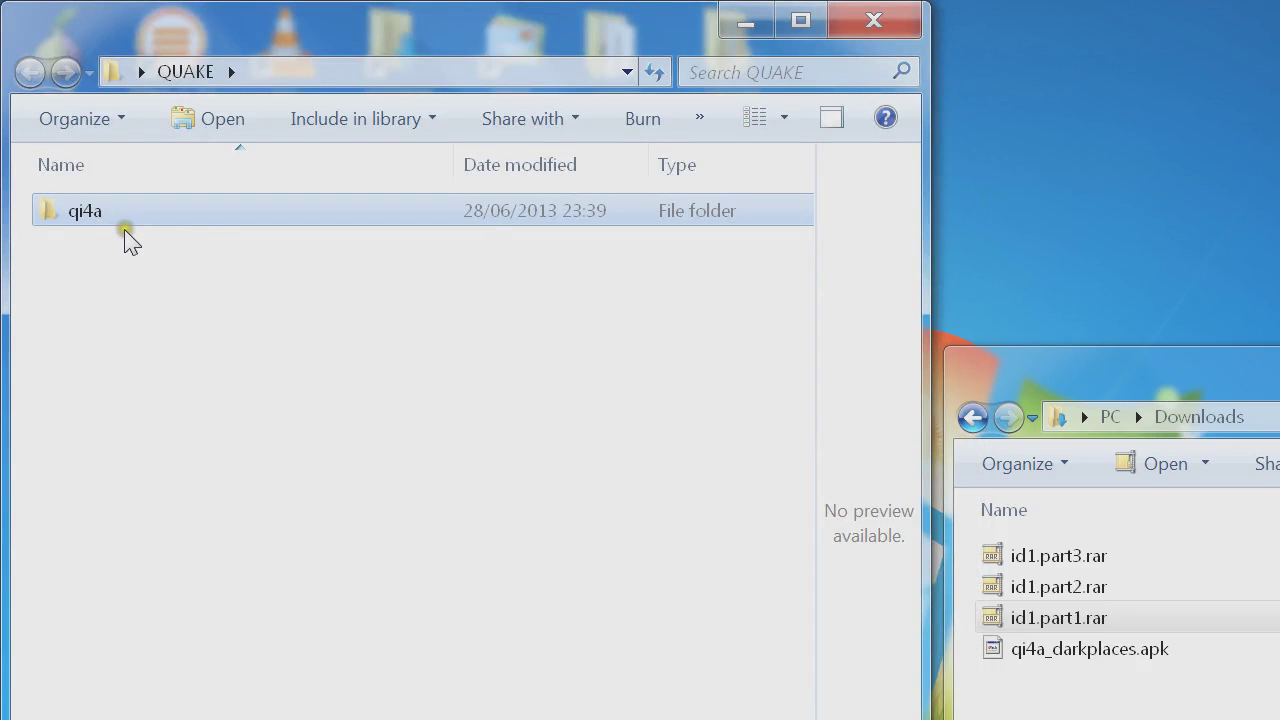
key("super")
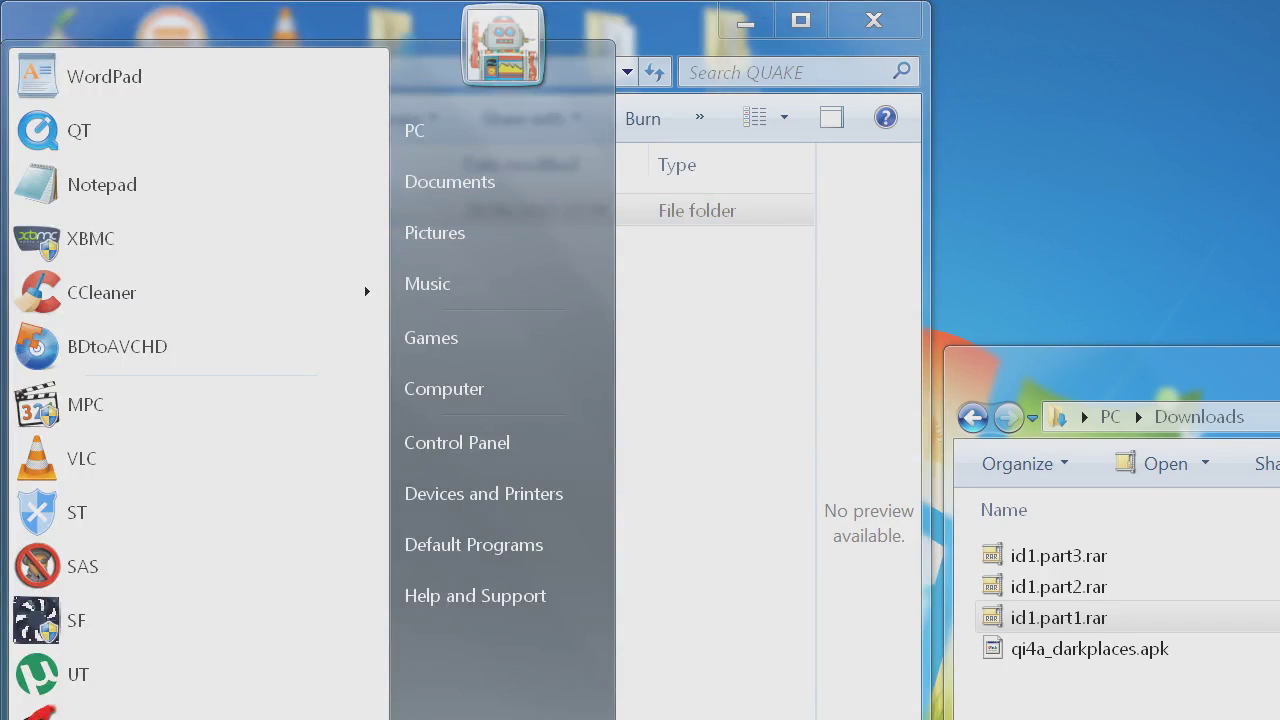
left_click(449, 395)
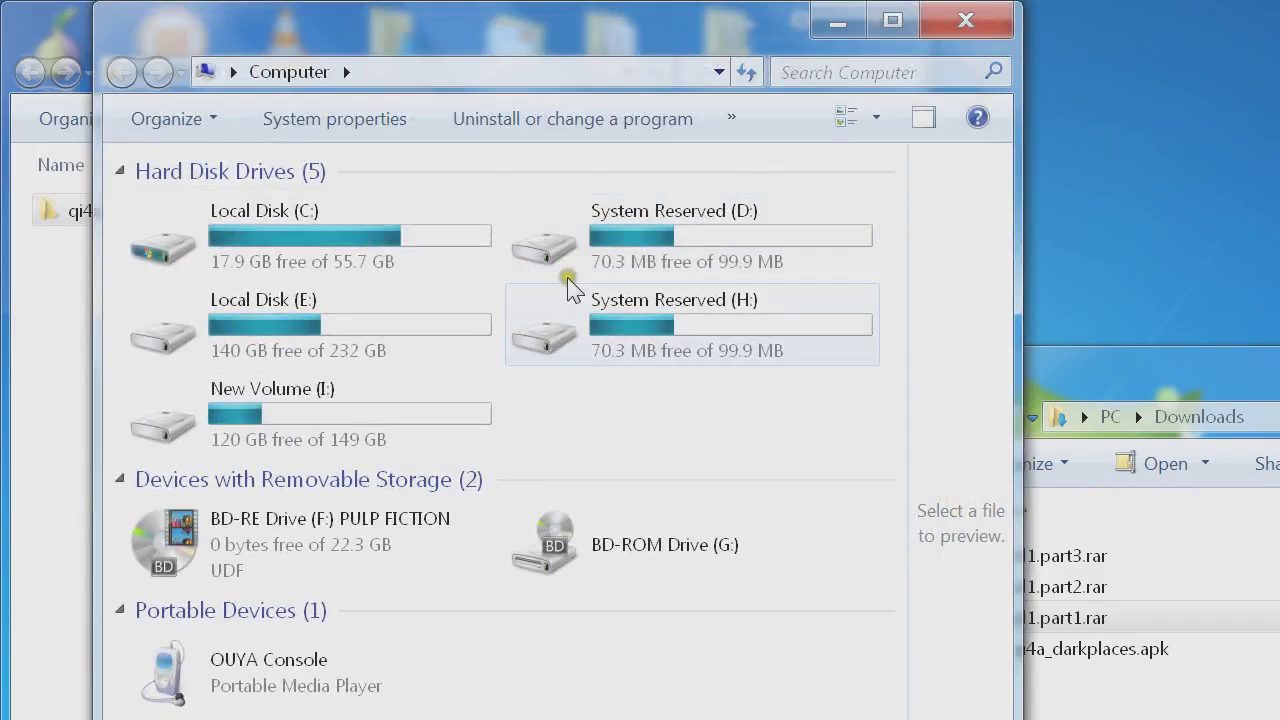
double_click(298, 670)
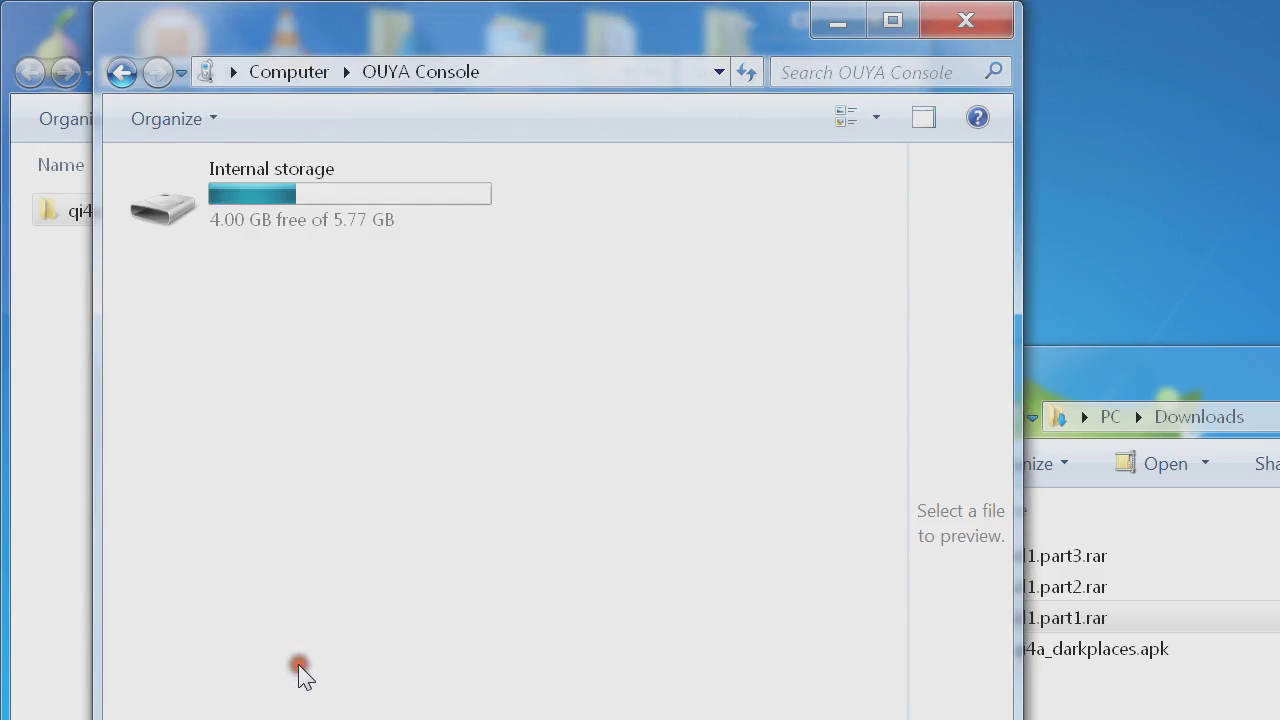
double_click(248, 225)
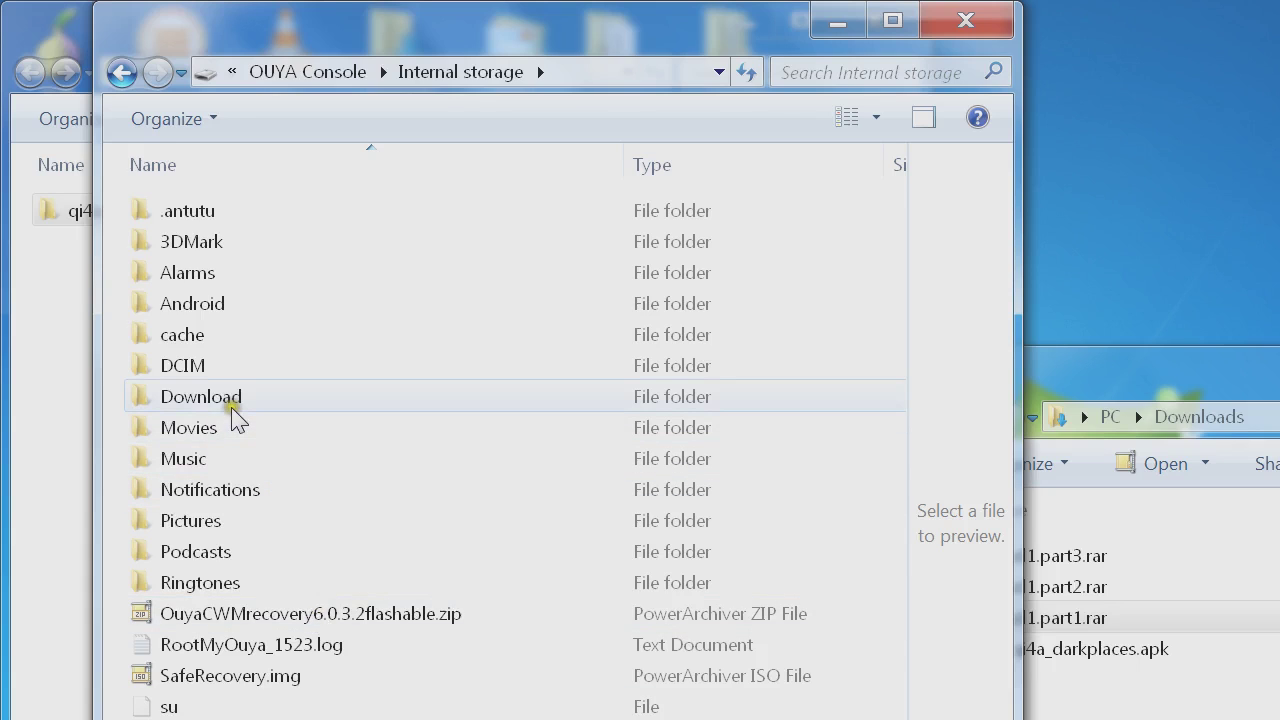
Copy qi4a from QUAKE and paste it into the Internal storage root.
right_click(240, 521)
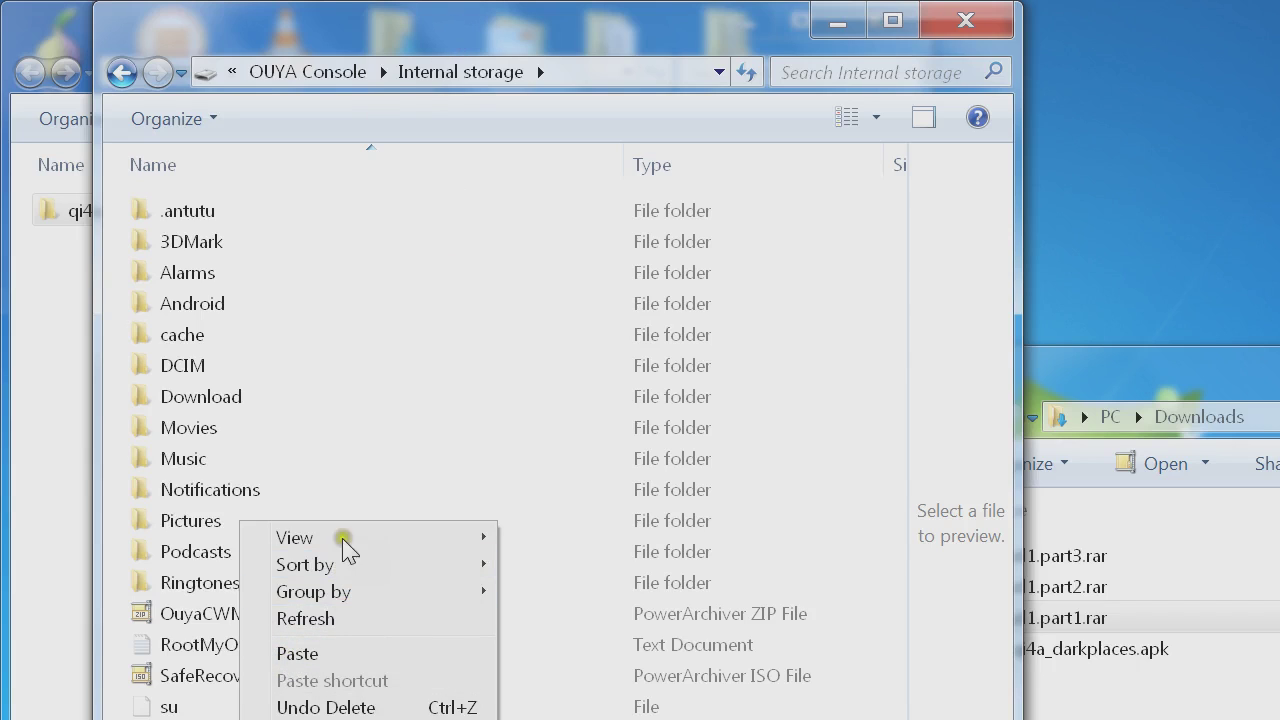
left_click(838, 22)
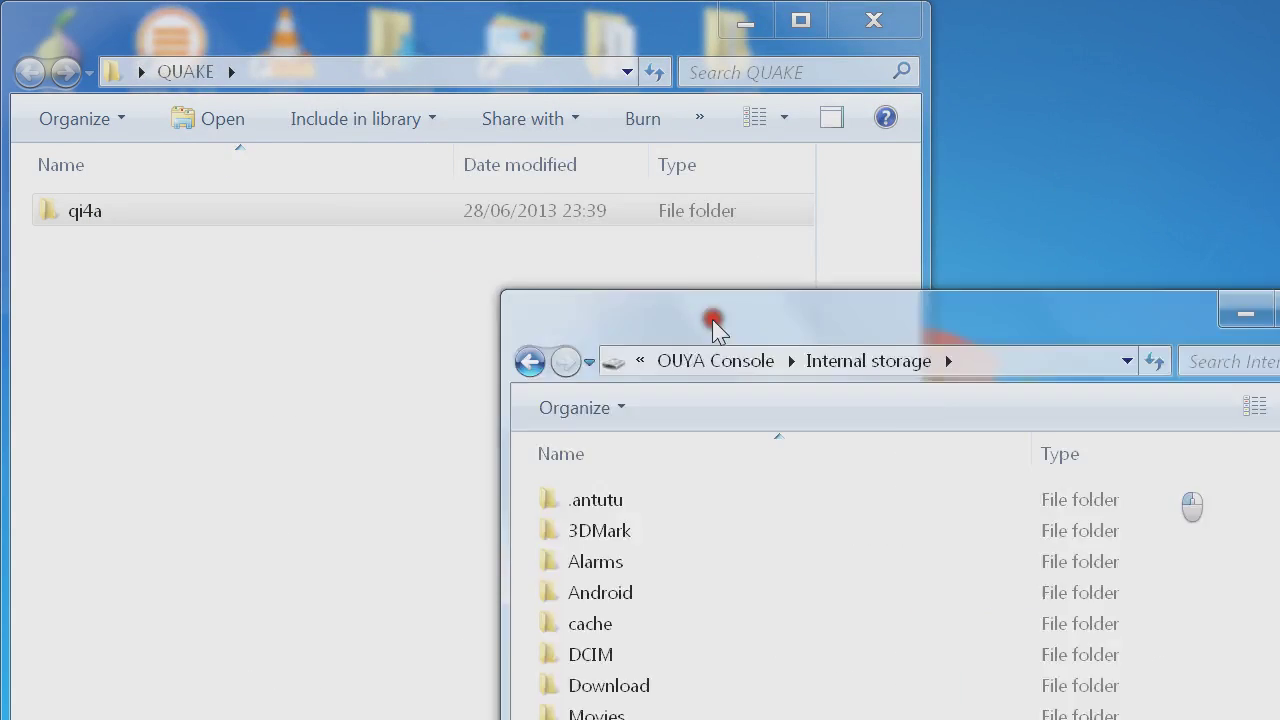
left_click_drag(717, 323, 584, 50)
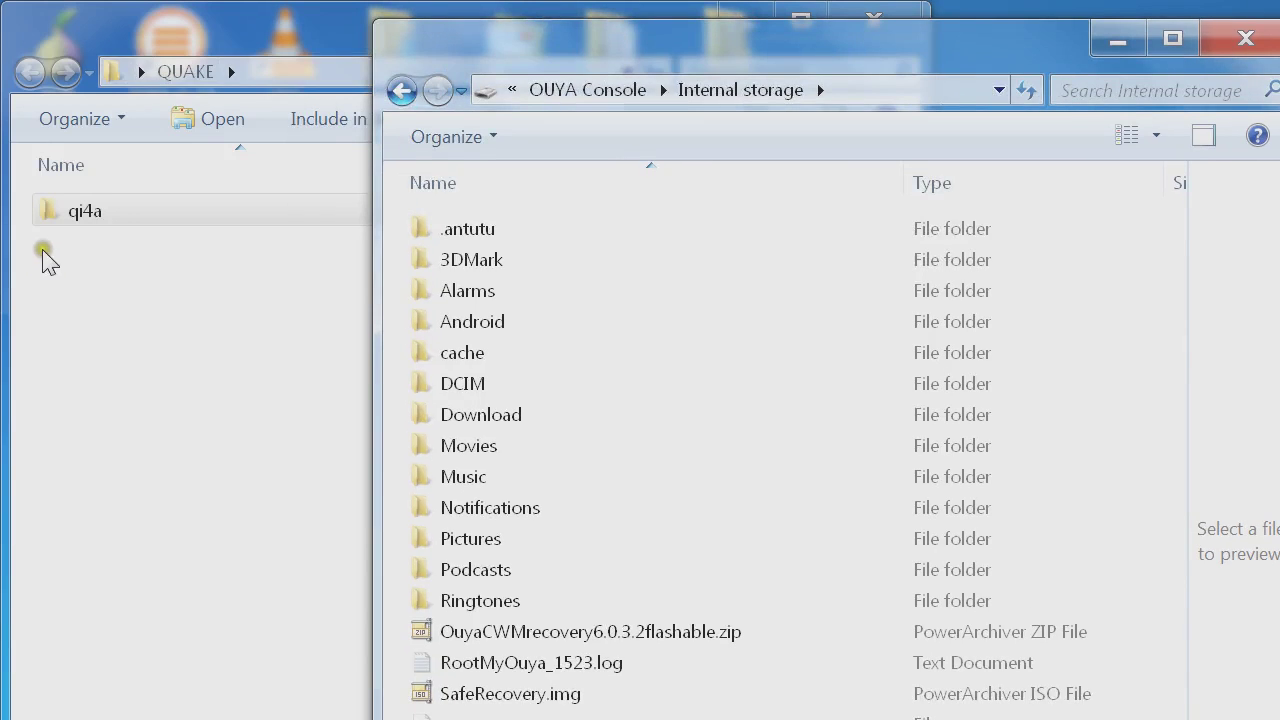
right_click(64, 204)
left_click(163, 700)
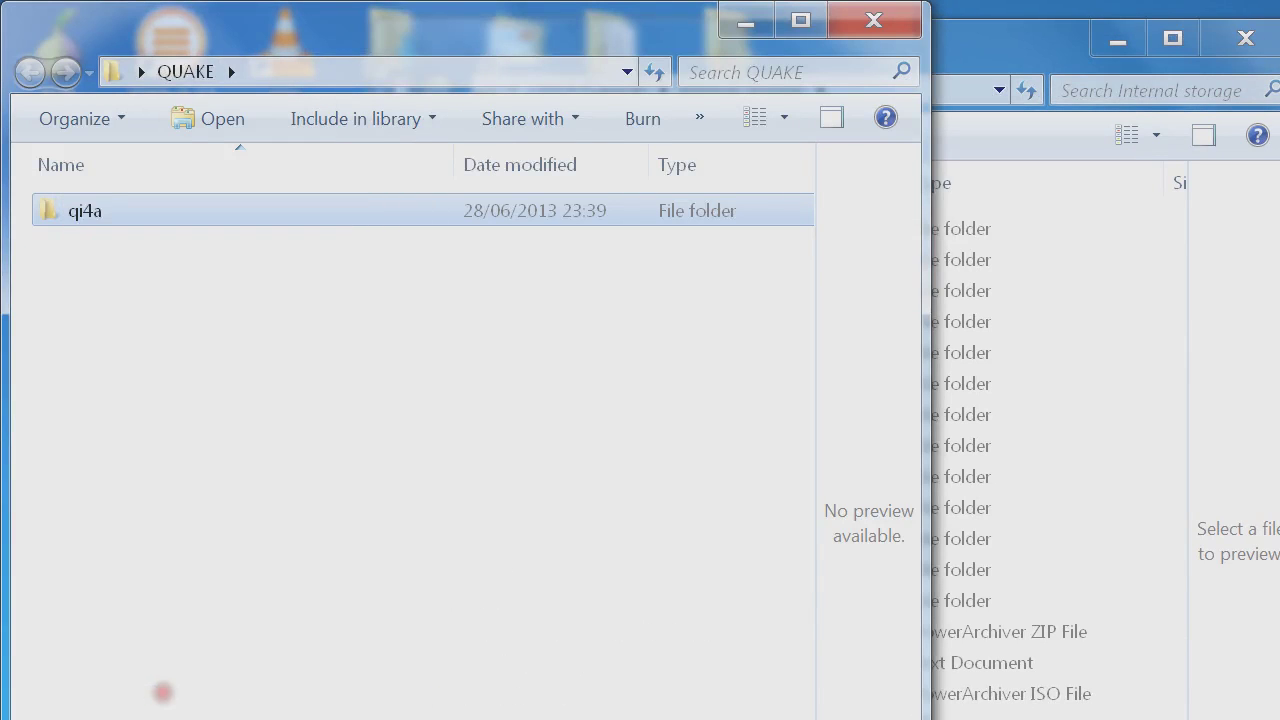
left_click(1230, 400)
right_click(860, 518)
left_click(916, 645)
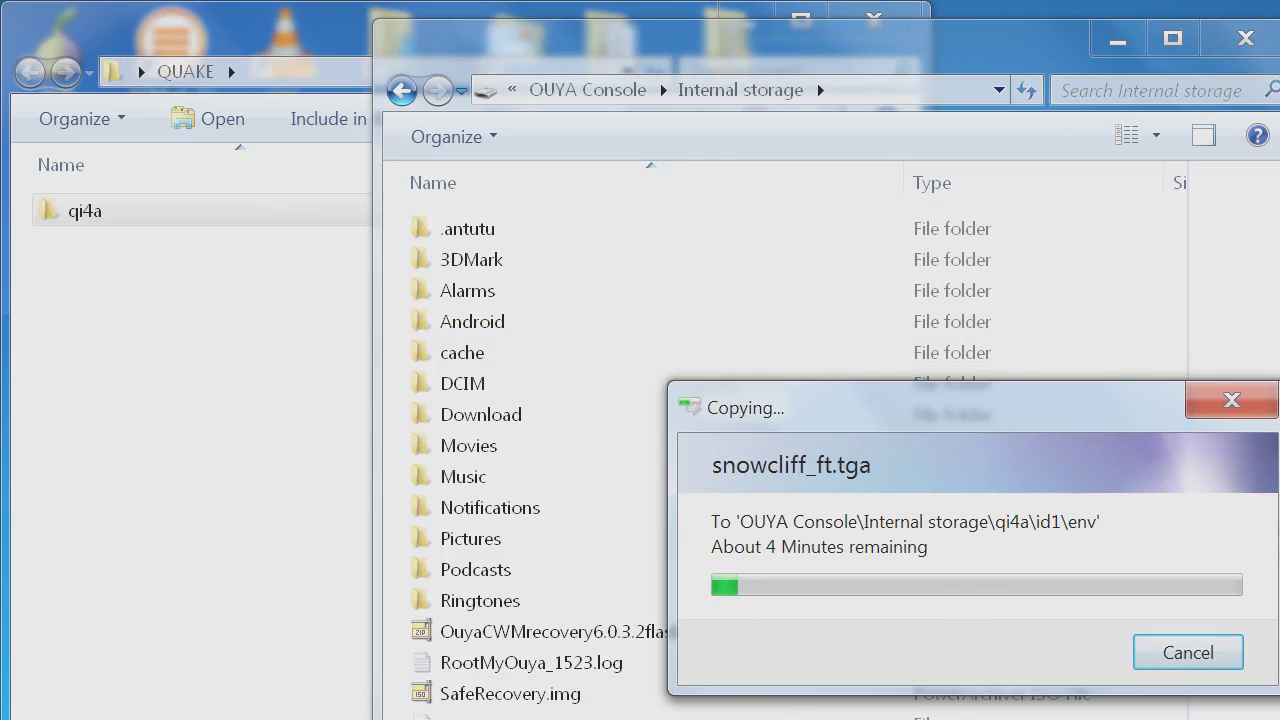
Switch to the Downloads window and approve copying fimg.exe to the device despite the warning.
key("alt+Tab")
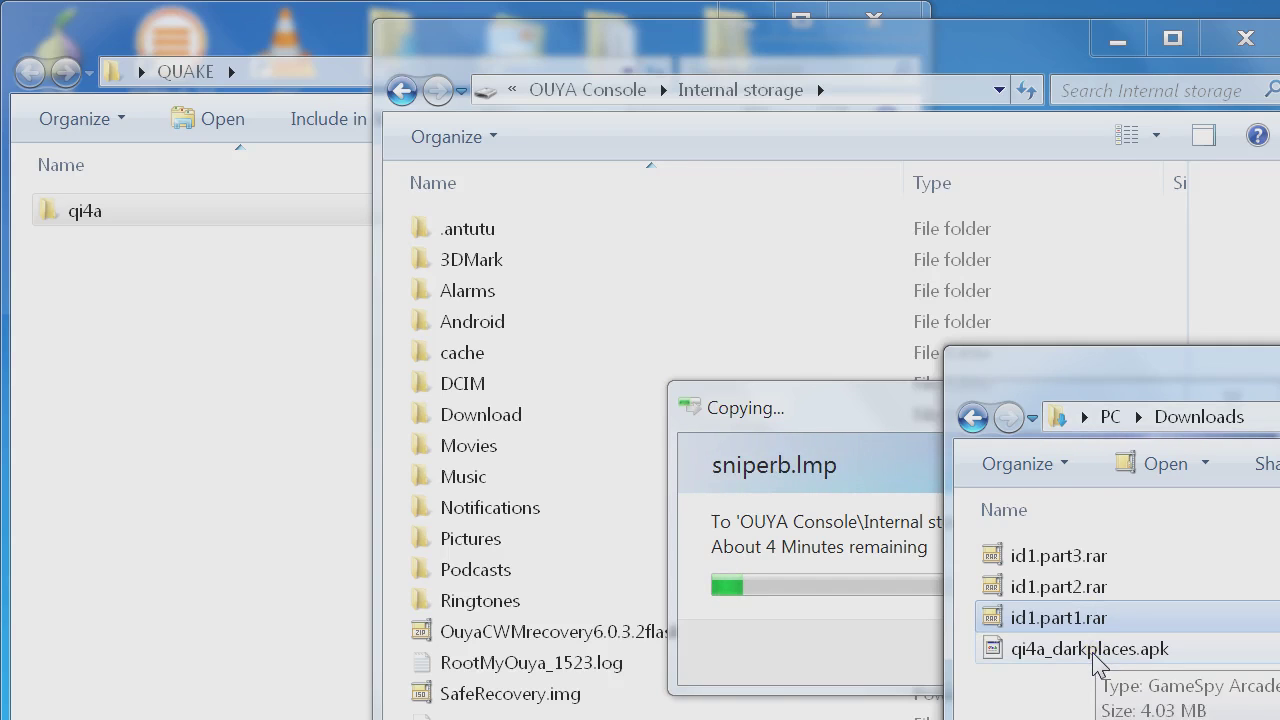
right_click(1094, 652)
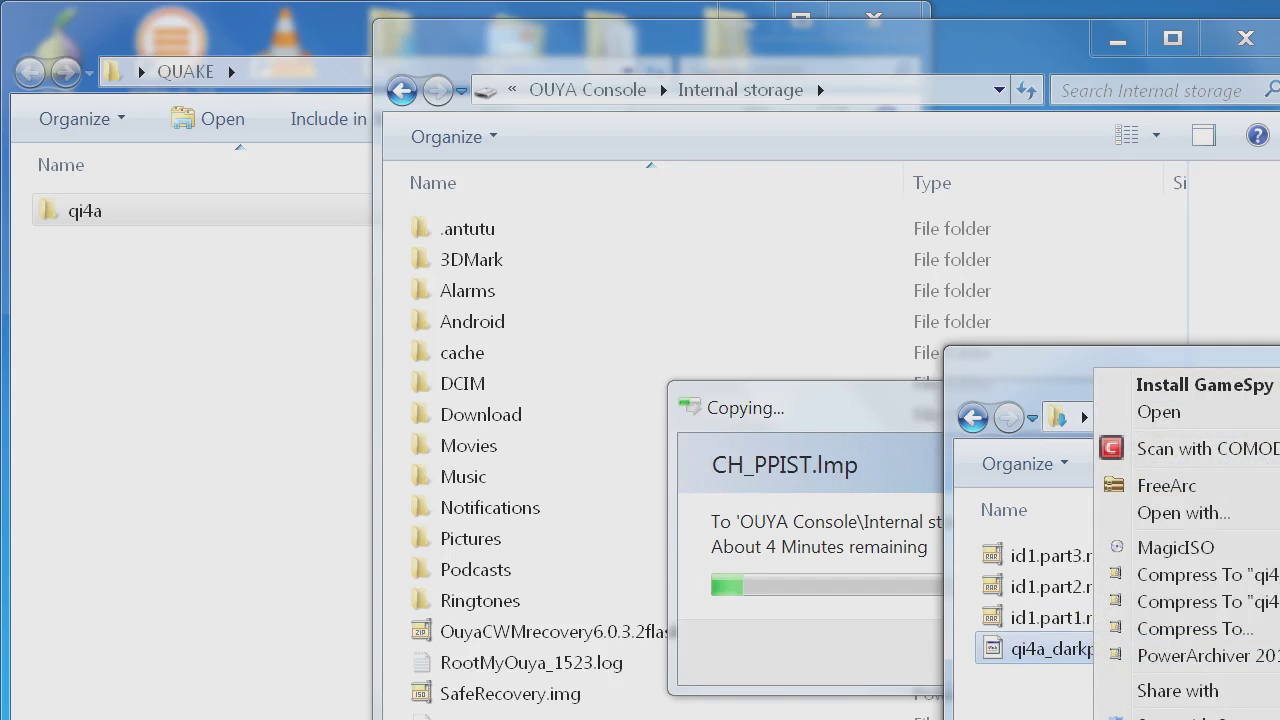
key("Escape")
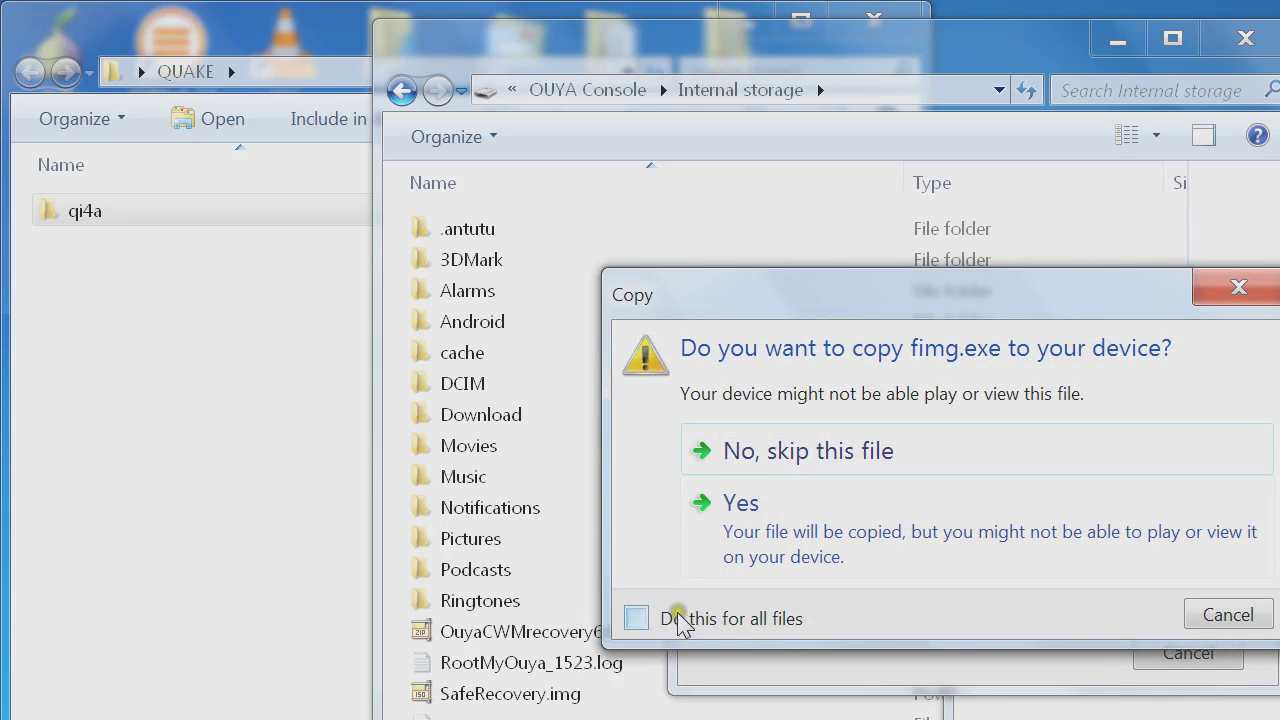
left_click(698, 510)
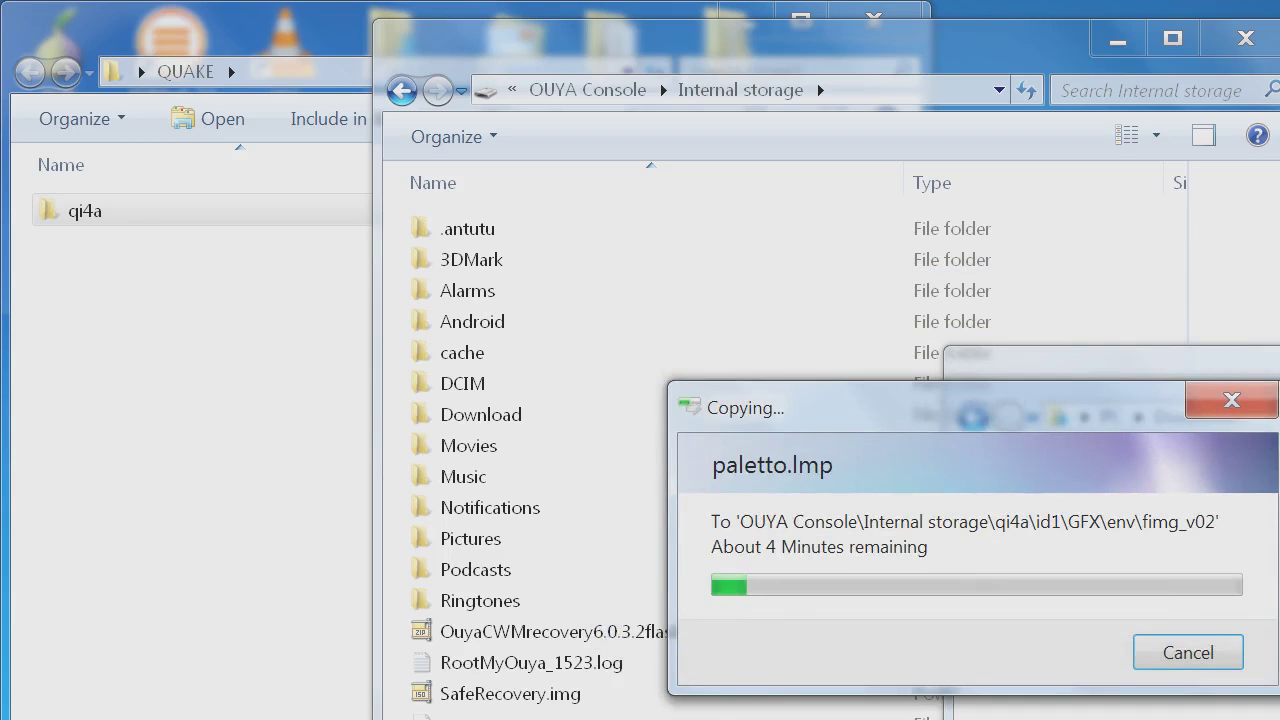
Bring Downloads forward, select qi4a_darkplaces.apk and check its context menu.
left_click(1100, 362)
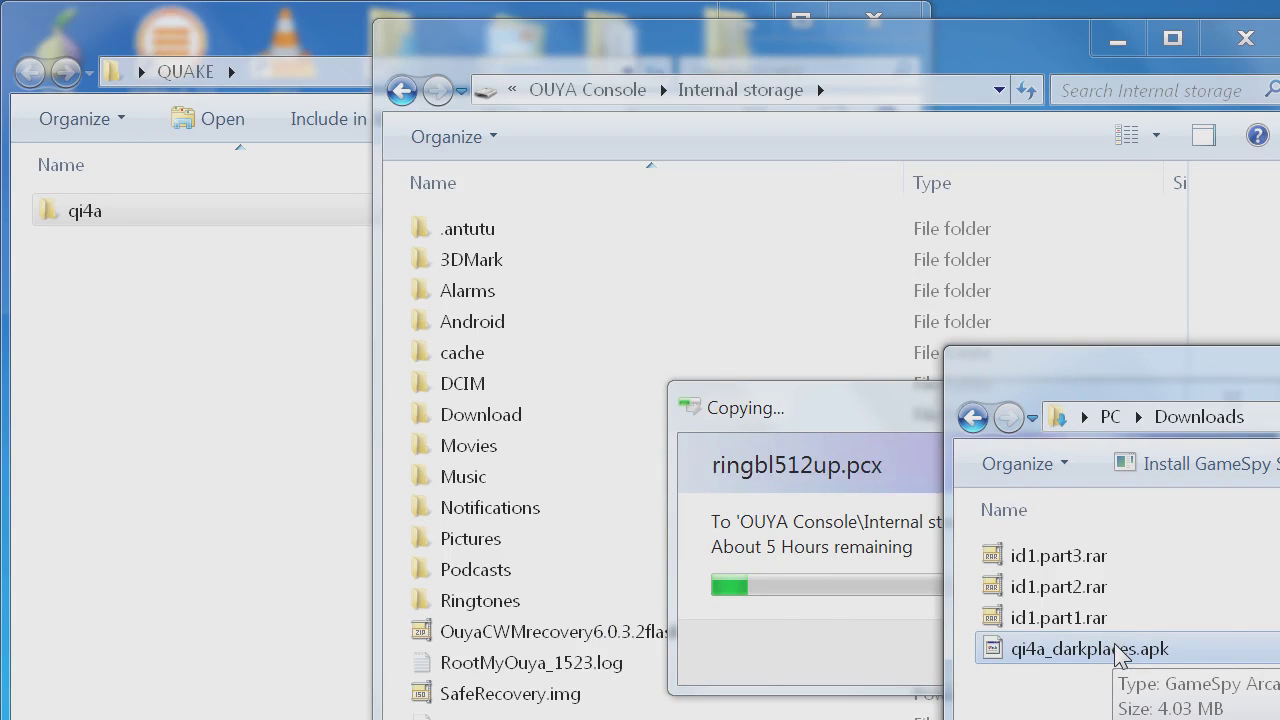
left_click(1114, 648)
right_click(1114, 650)
key("Escape")
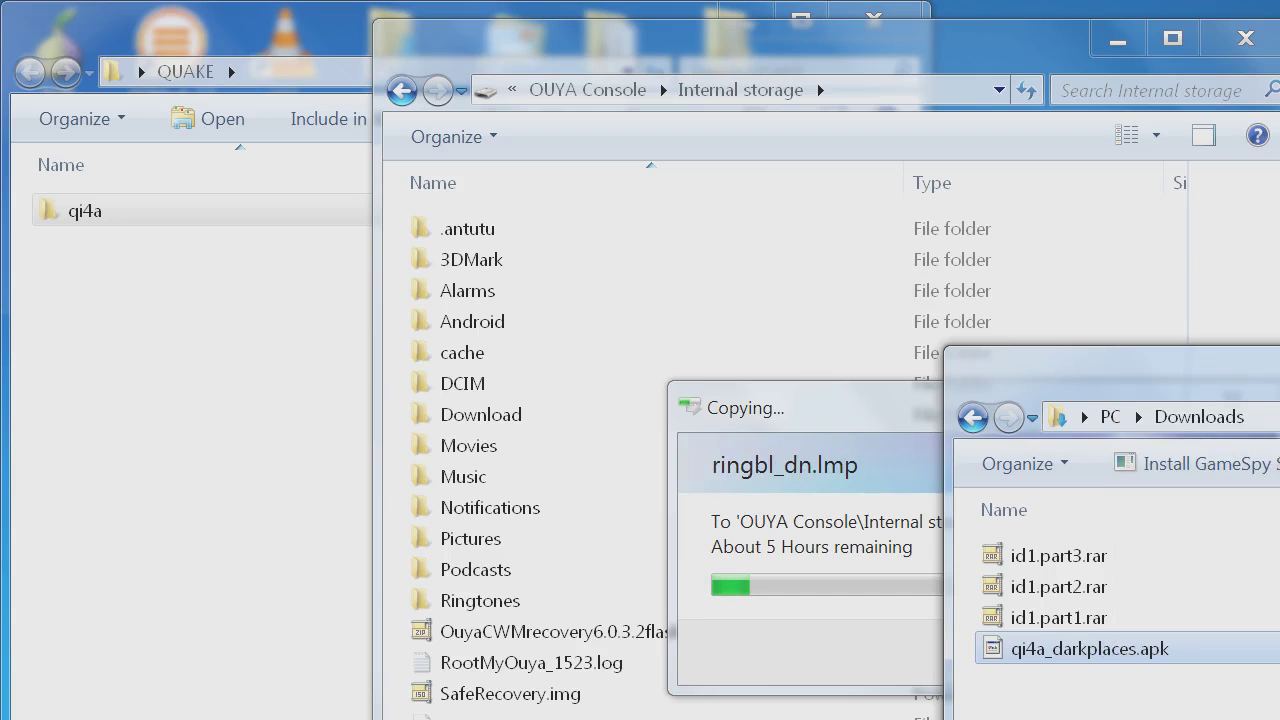
Copy qi4a_darkplaces.apk from the PC Downloads window into the OUYA's Internal storage\Download folder.
double_click(430, 418)
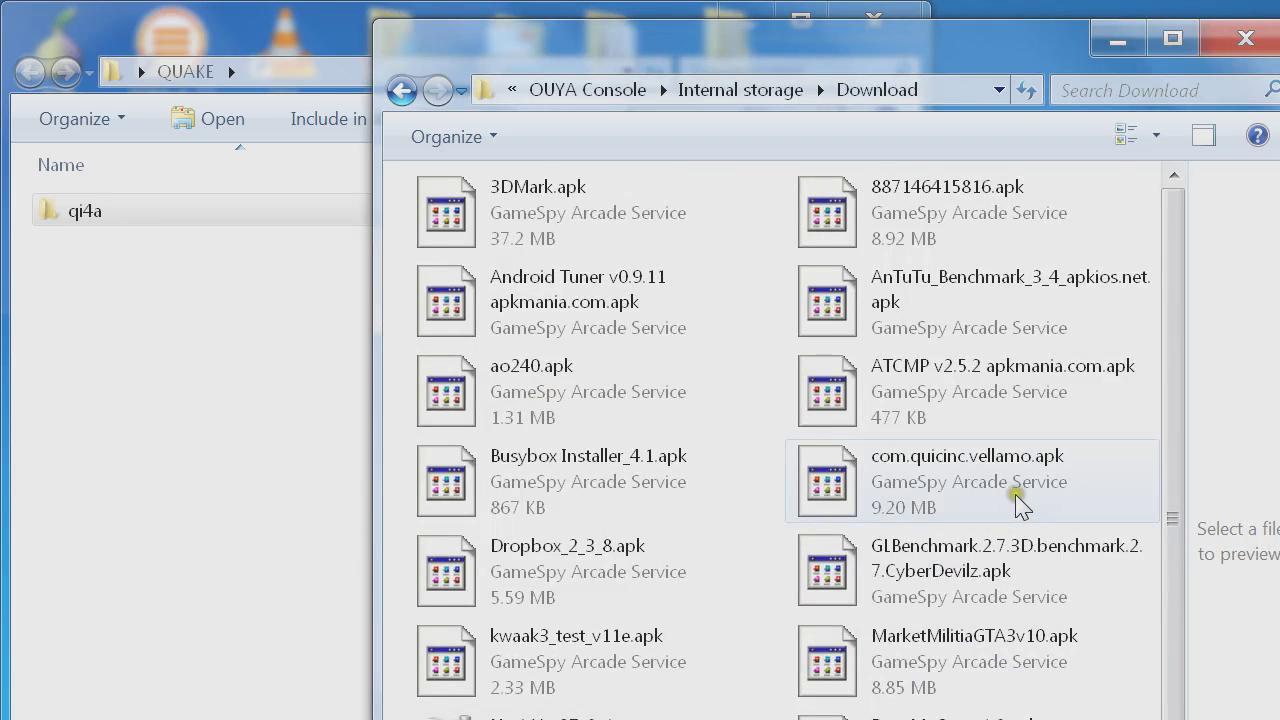
left_click(1166, 39)
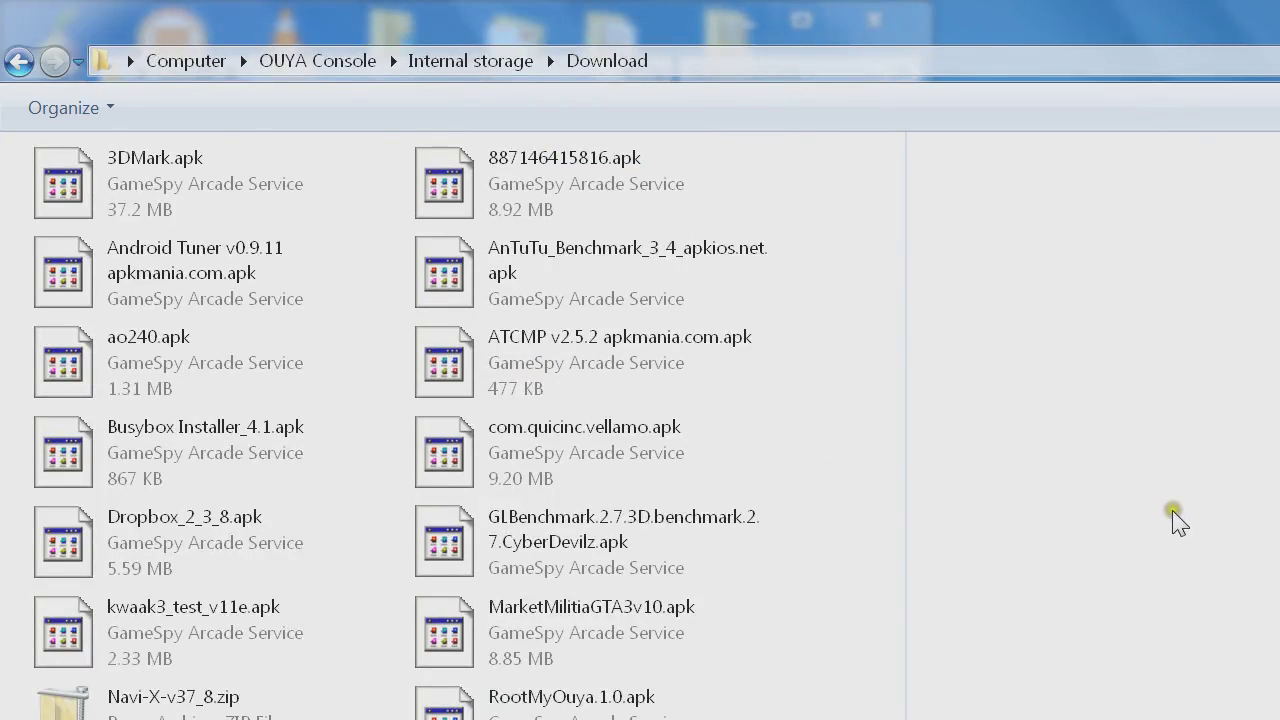
right_click(818, 626)
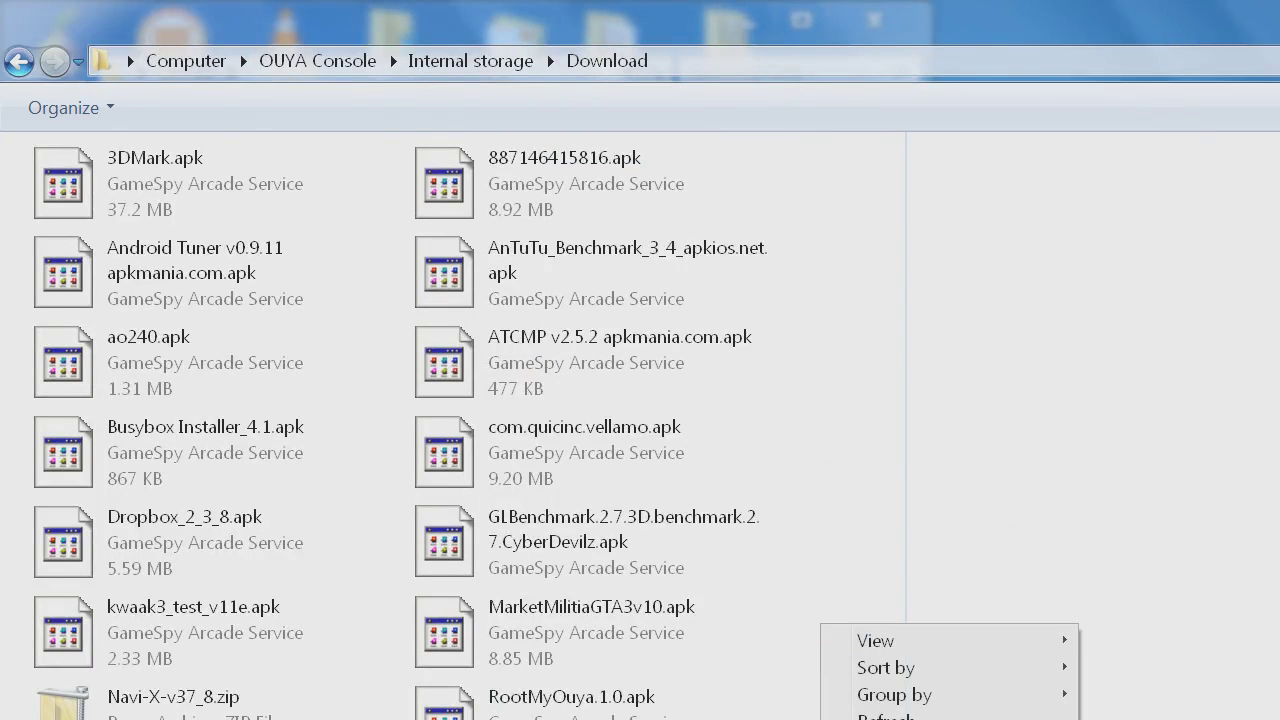
key("Escape")
scroll(450, 425, "down", 1)
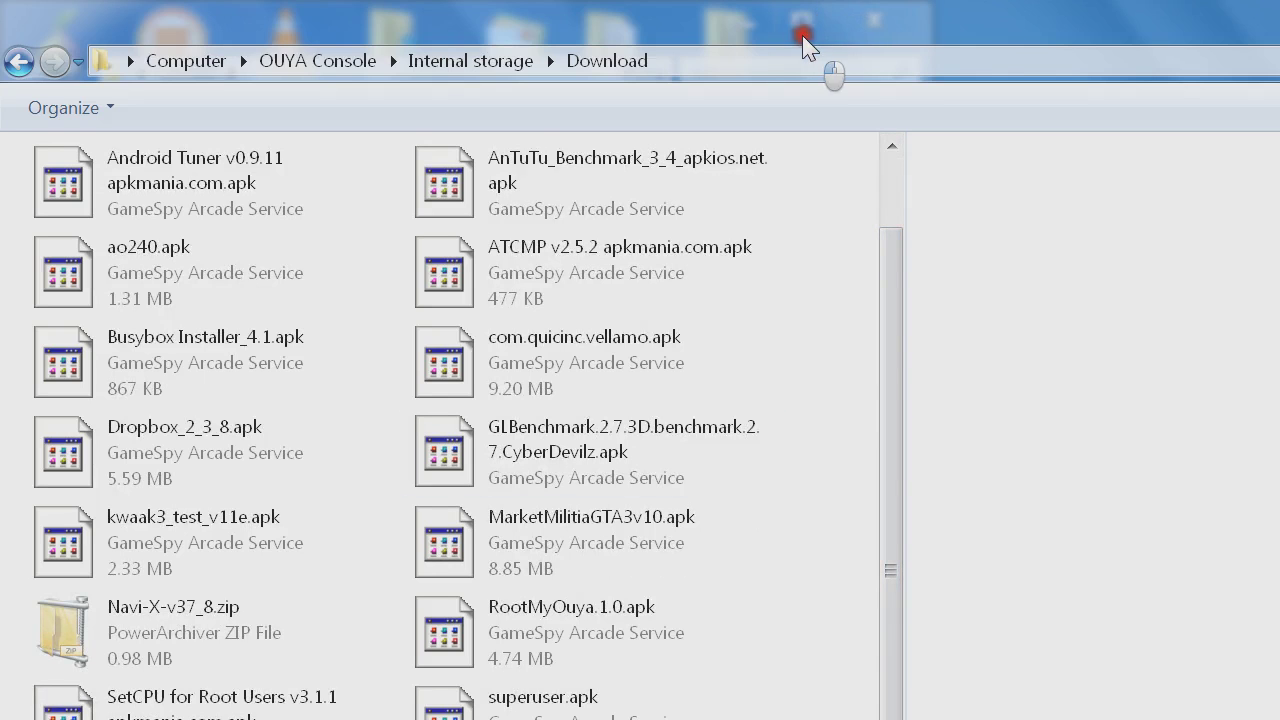
left_click_drag(808, 45, 862, 2)
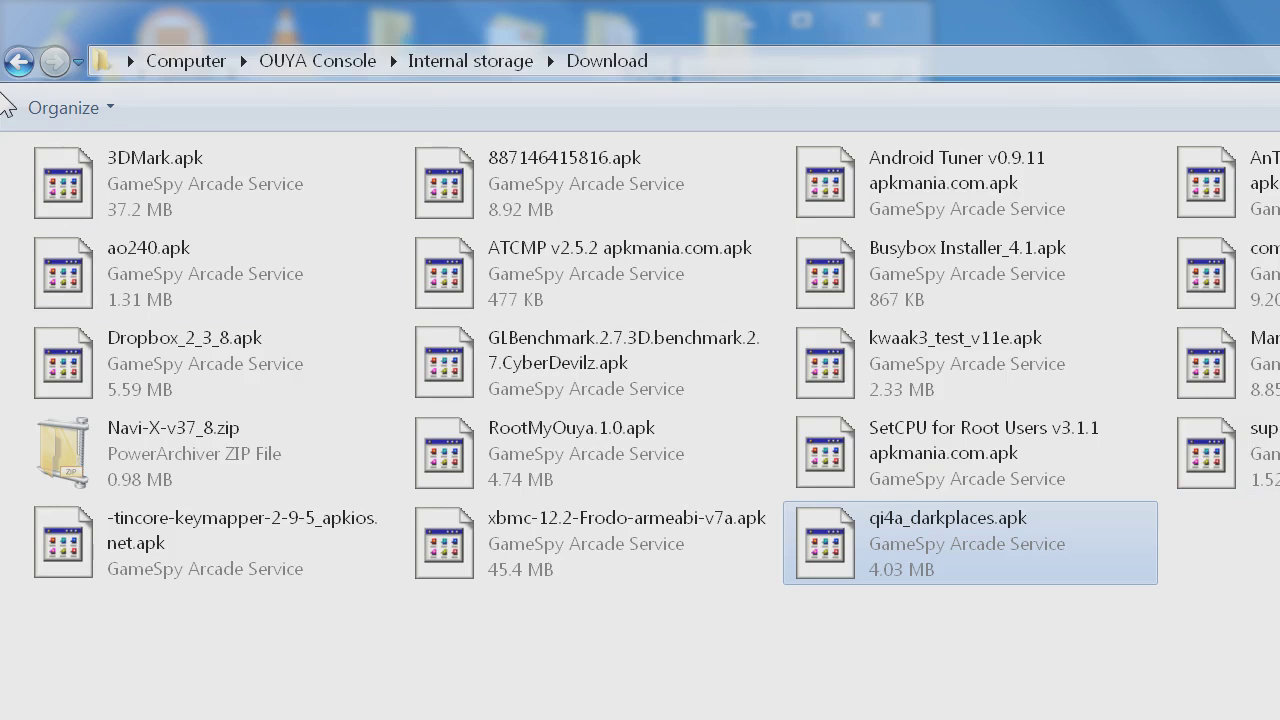
Go back to the OUYA Internal storage root, close the PC Downloads window and switch to QUAKE.
left_click(19, 62)
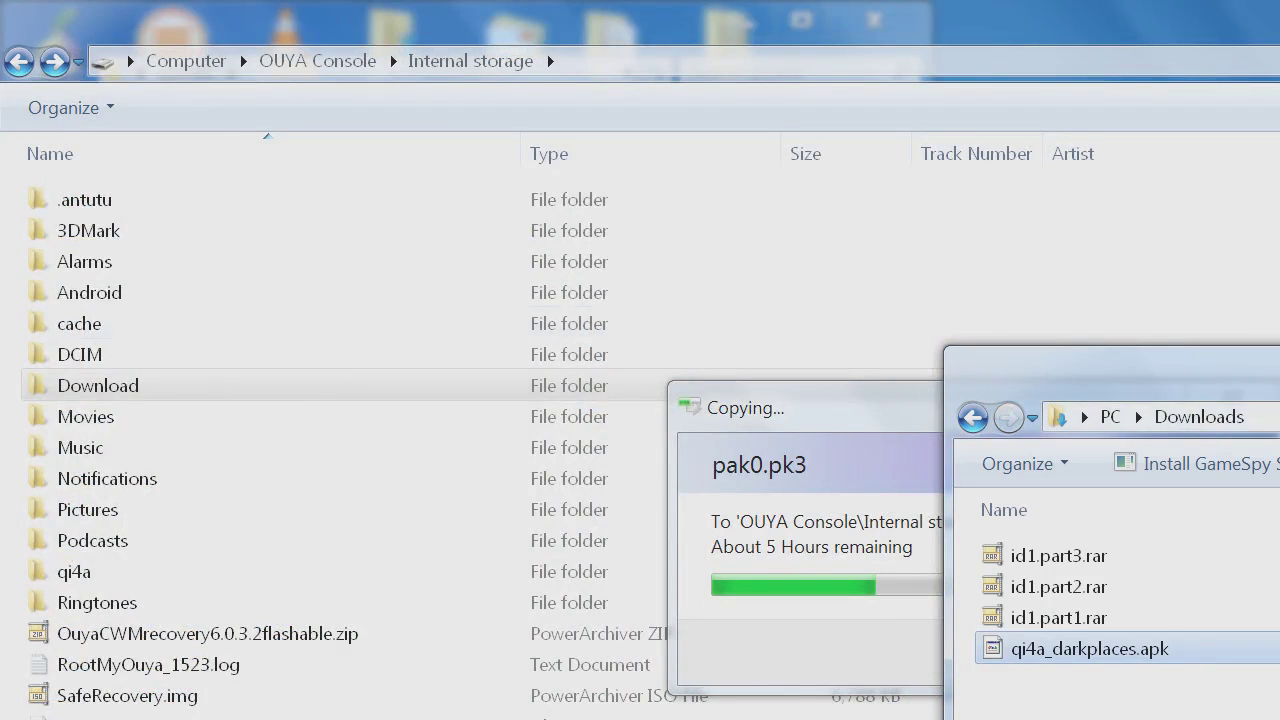
key("alt+F4")
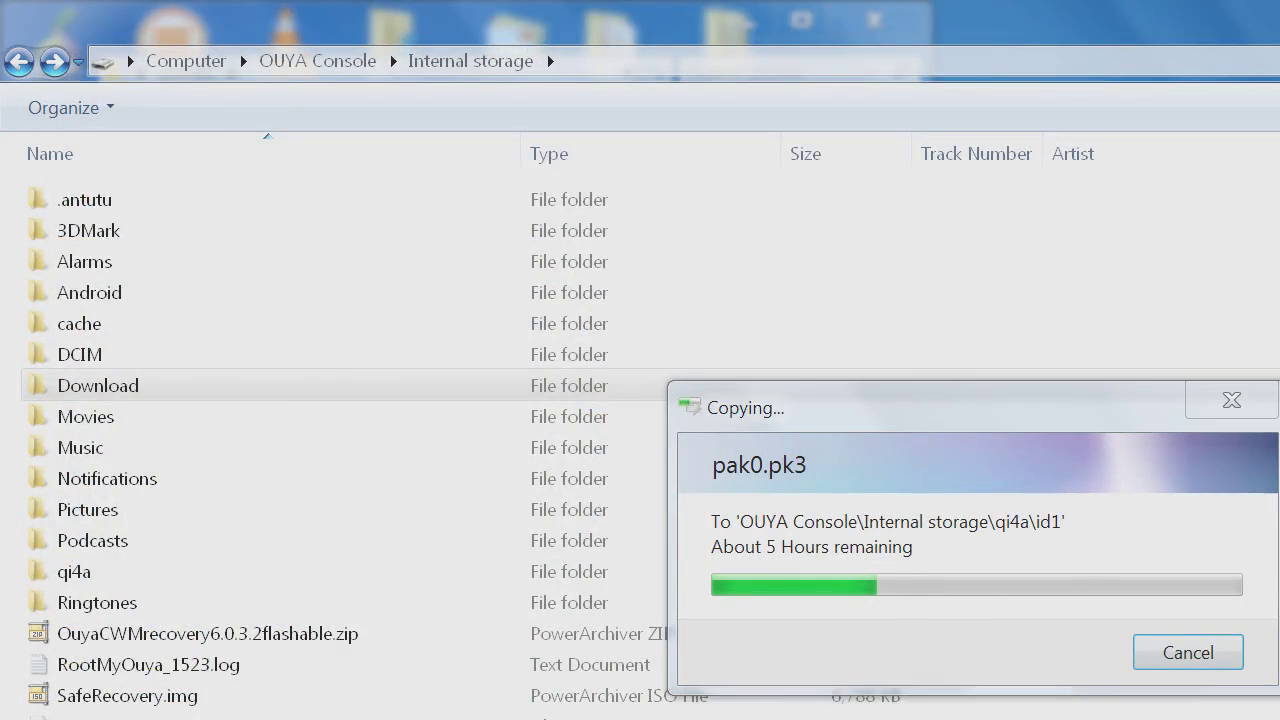
key("alt+Tab")
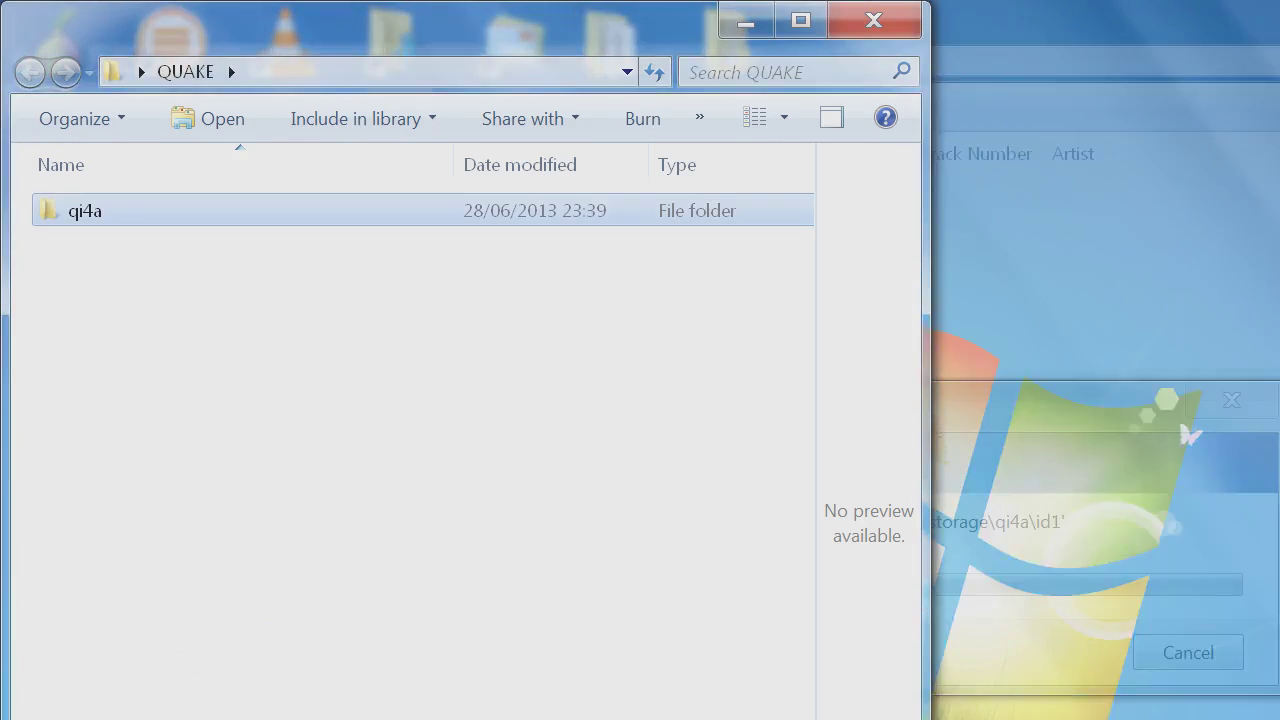
Close the QUAKE folder window and wait for the qi4a copy to finish.
left_click(866, 20)
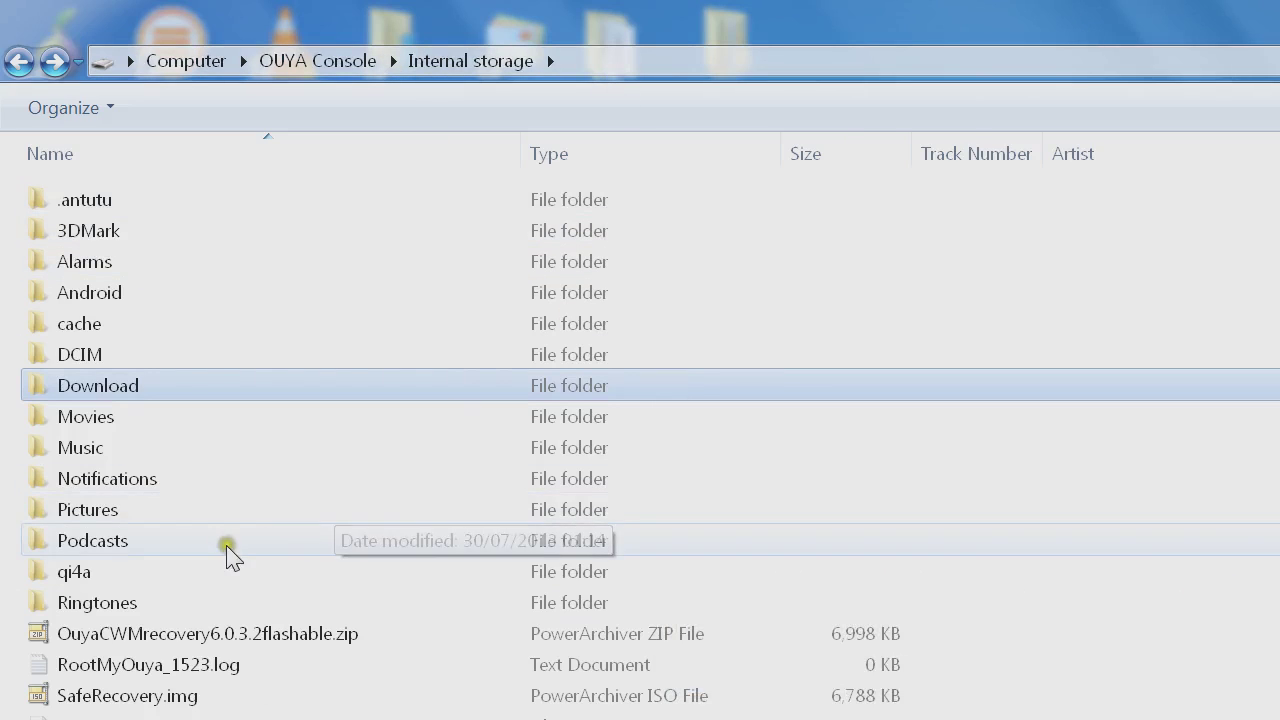
Check the copied qi4a folder, then confirm qi4a_darkplaces.apk (4.03 MB) is in Internal storage\Download.
double_click(156, 568)
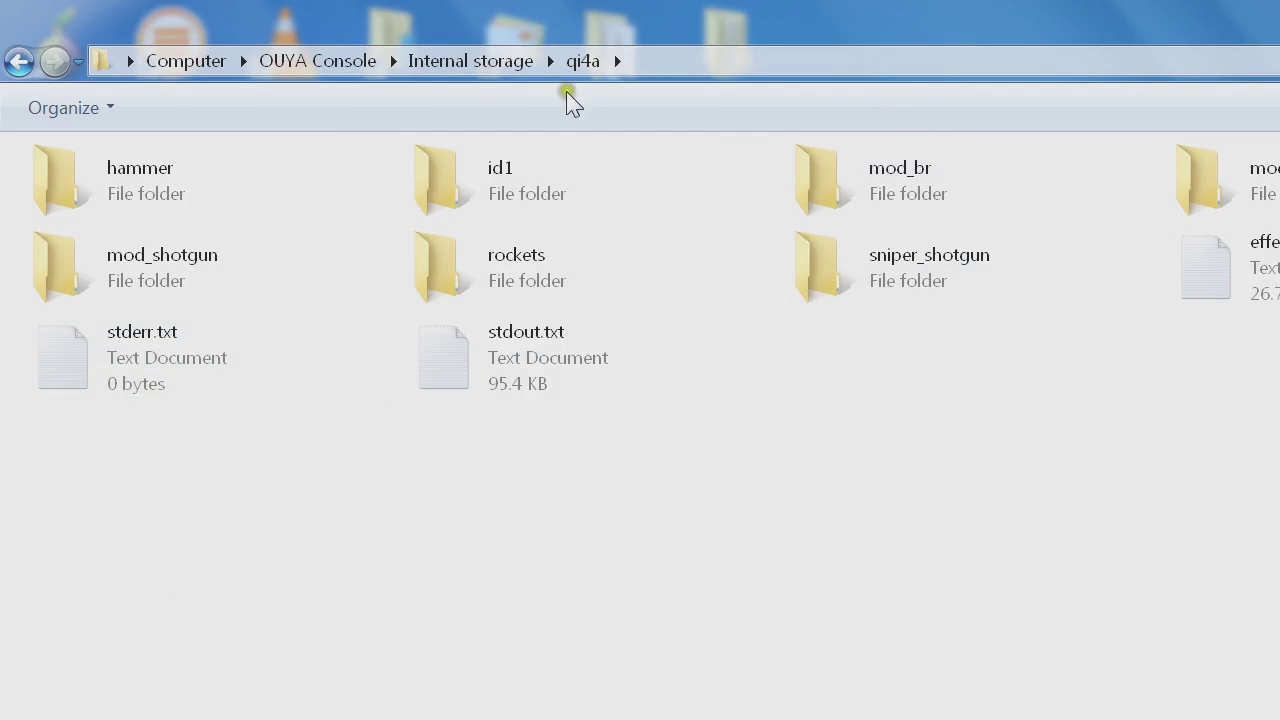
left_click(19, 63)
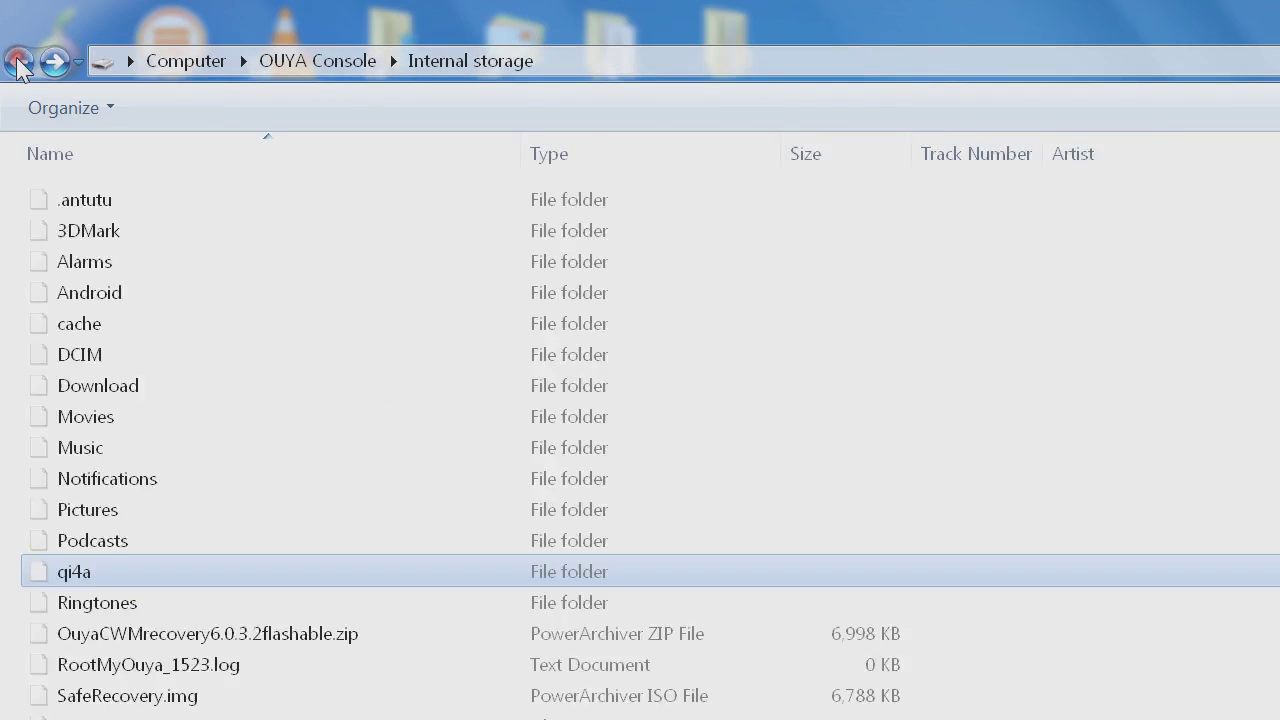
double_click(110, 387)
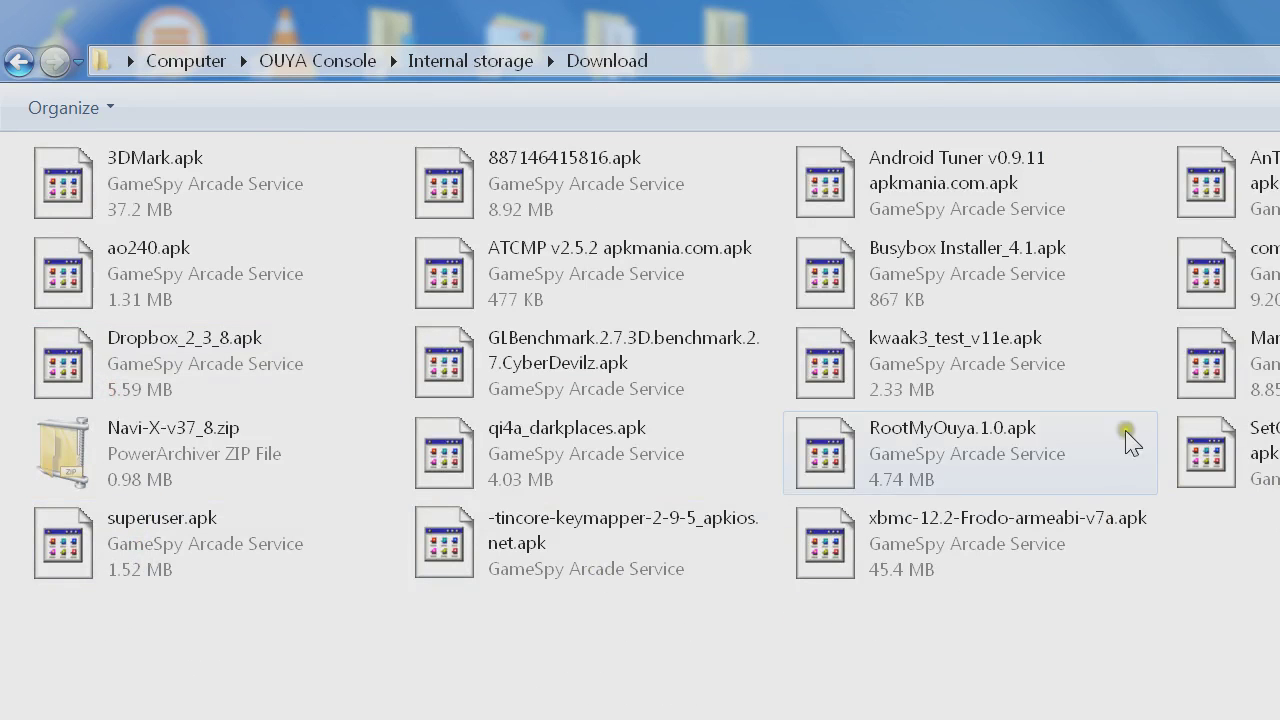
mouse_move(634, 463)
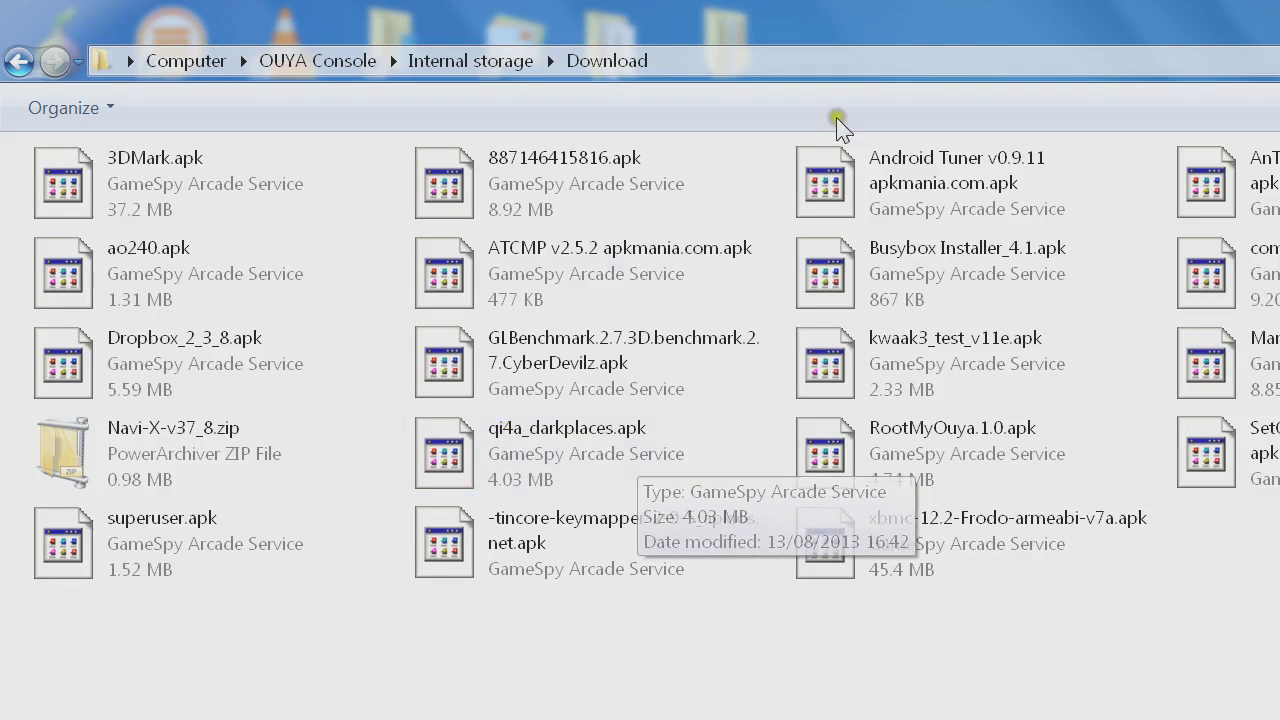
Go back from Download to the Internal storage listing showing qi4a and Download.
left_click(18, 64)
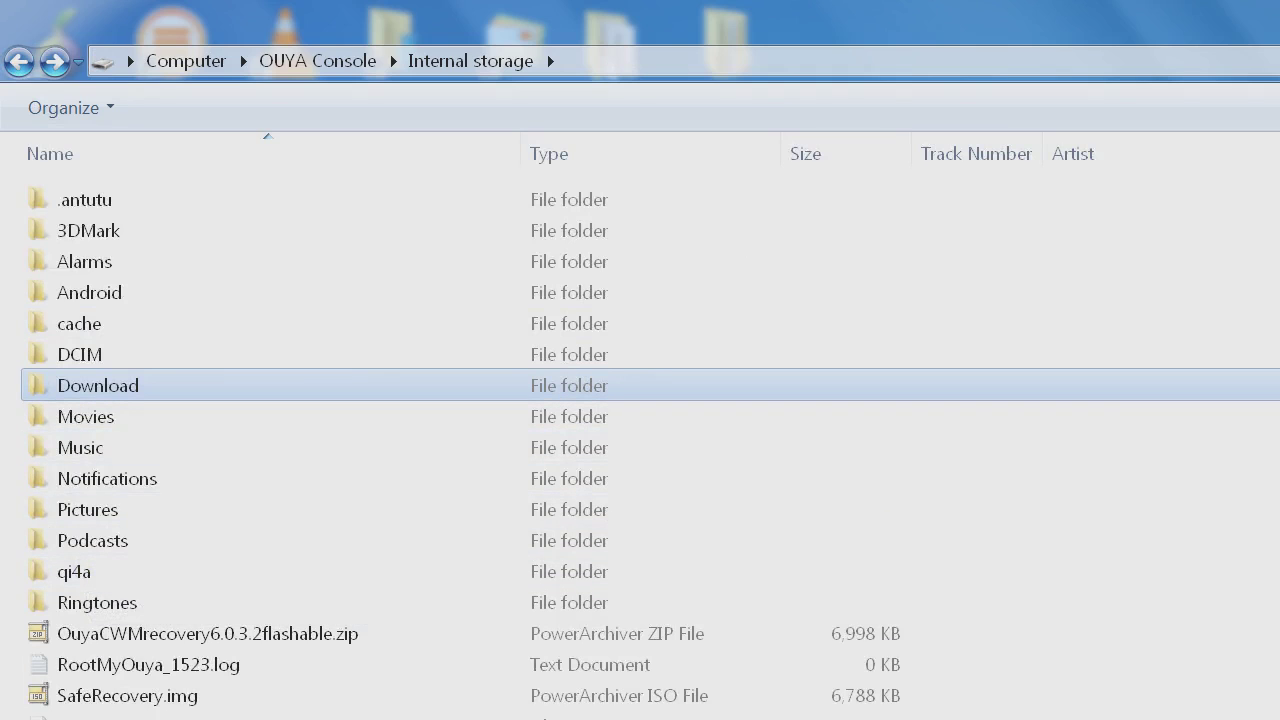
key("alt+Tab")
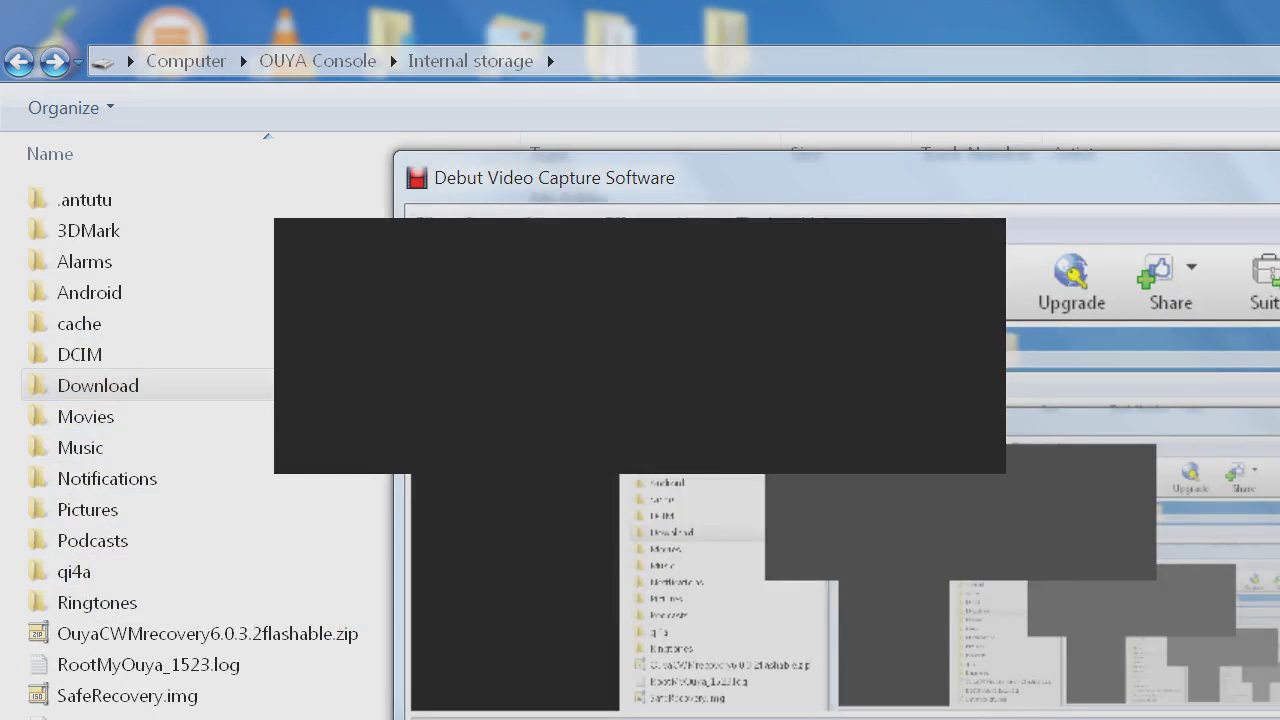